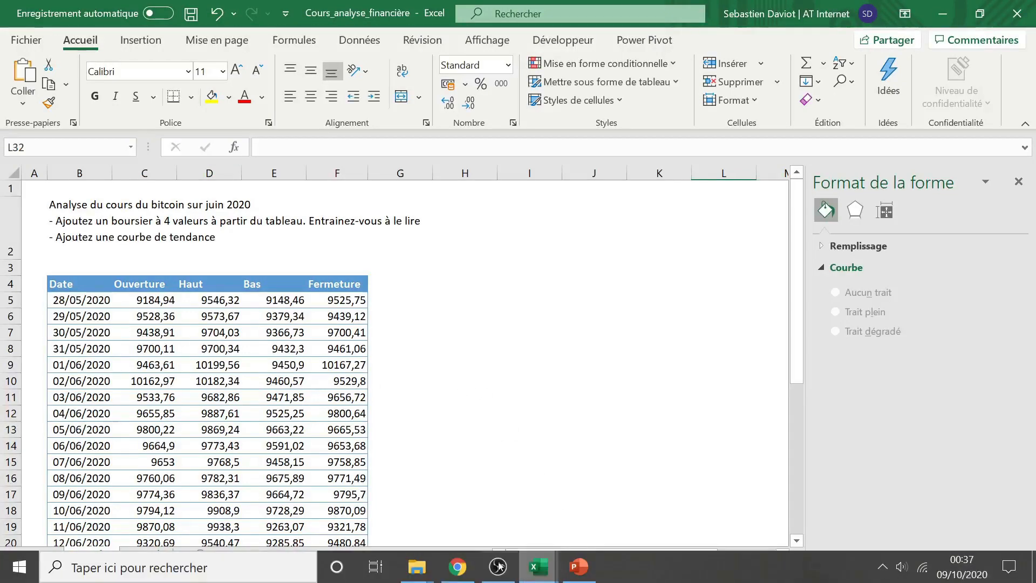
Look through the Date column of the bitcoin price table on the Boursier sheet
mouse_move(417, 566)
click(356, 520)
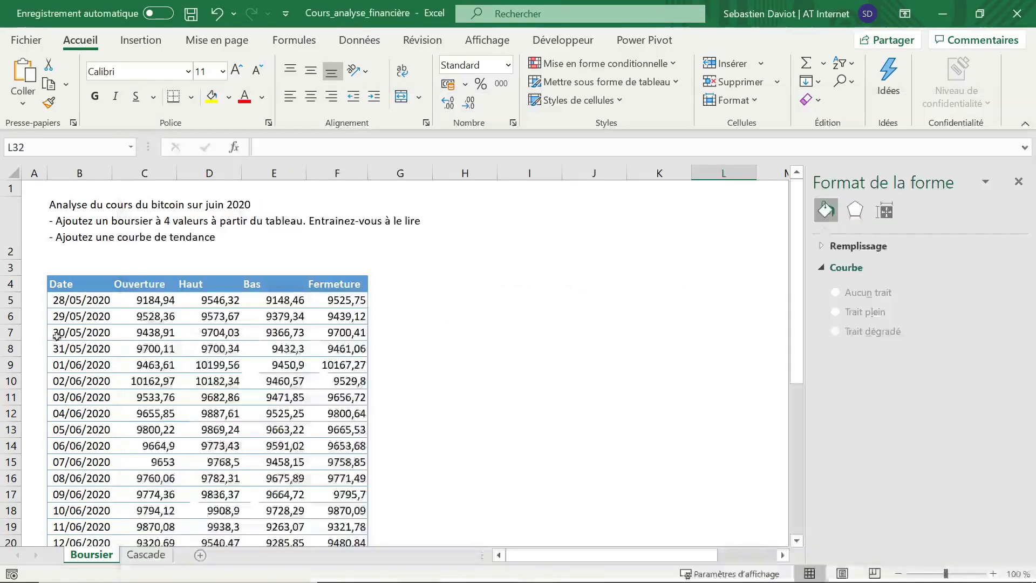
click(56, 340)
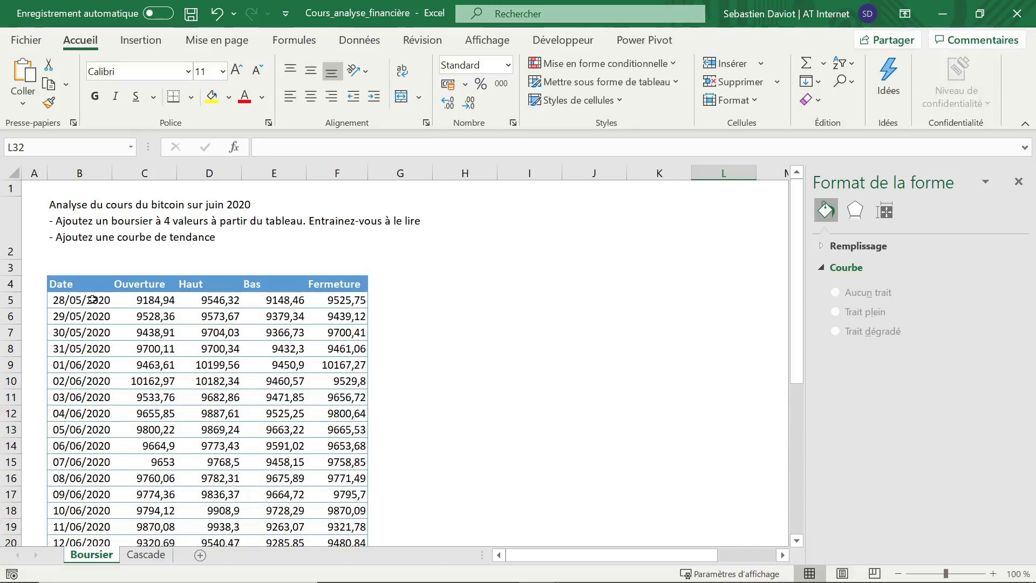
click(78, 287)
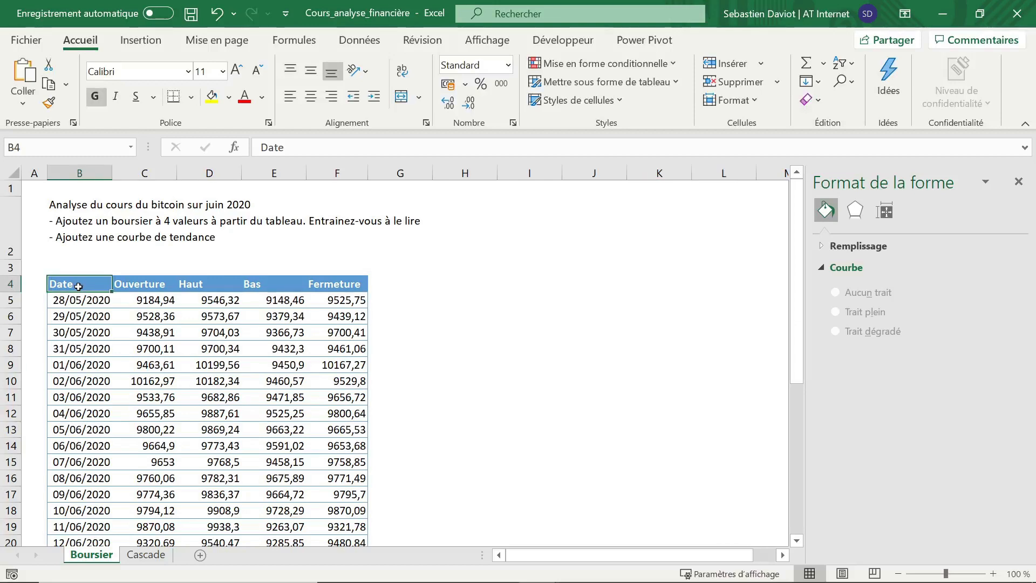
key(Down)
key(Down)
key(Down)
key(Down)
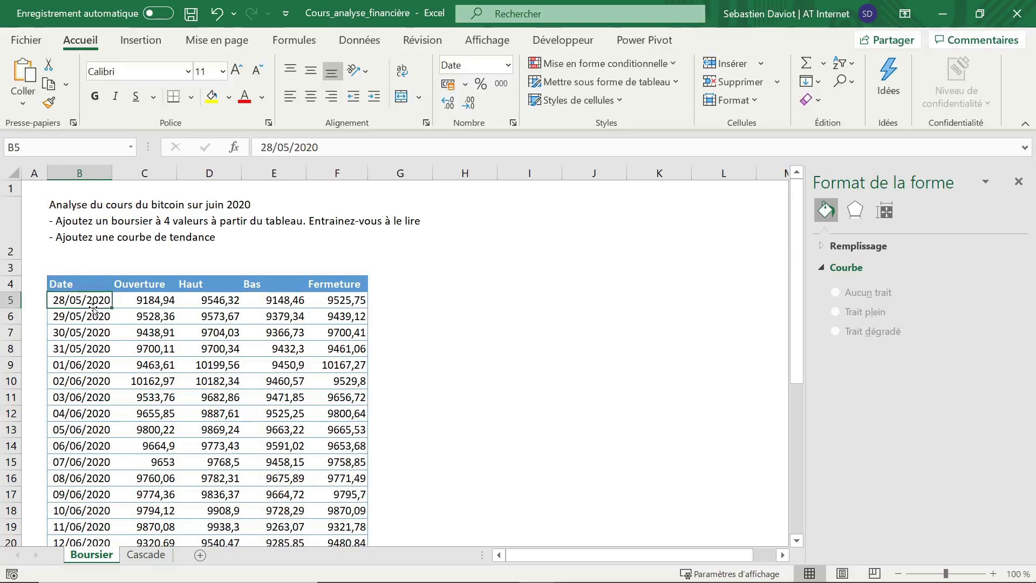
scroll(82, 355, down, 7)
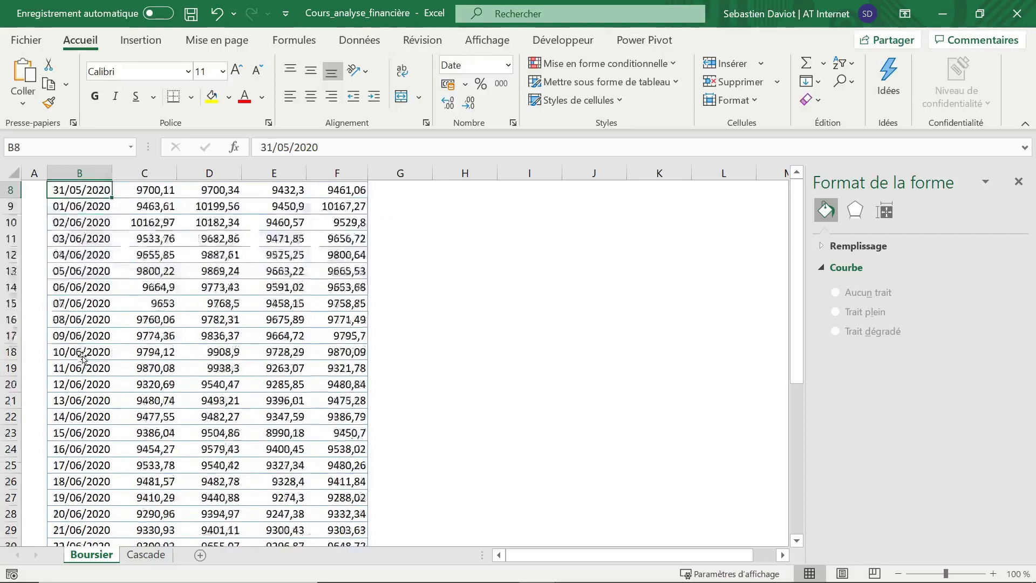
scroll(82, 355, up, 7)
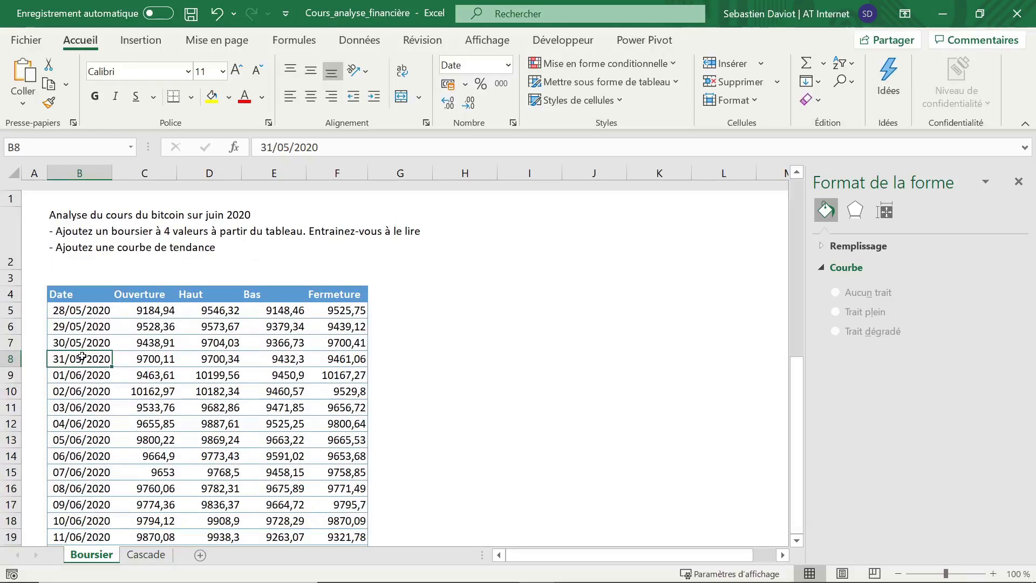
Review the Ouverture, Haut, Bas and Fermeture values across the bitcoin price table
click(142, 303)
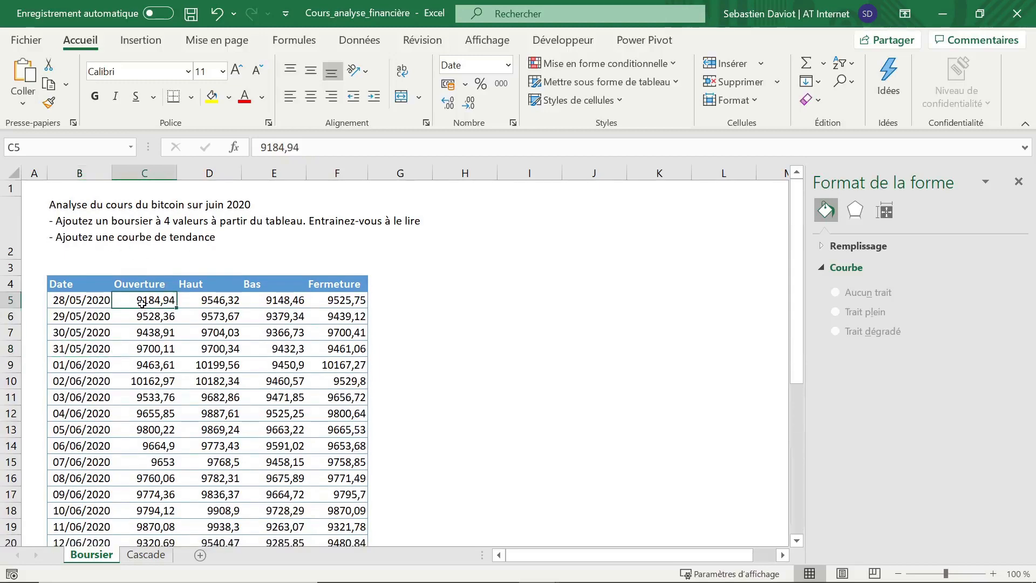
key(Right)
key(Right)
key(Right)
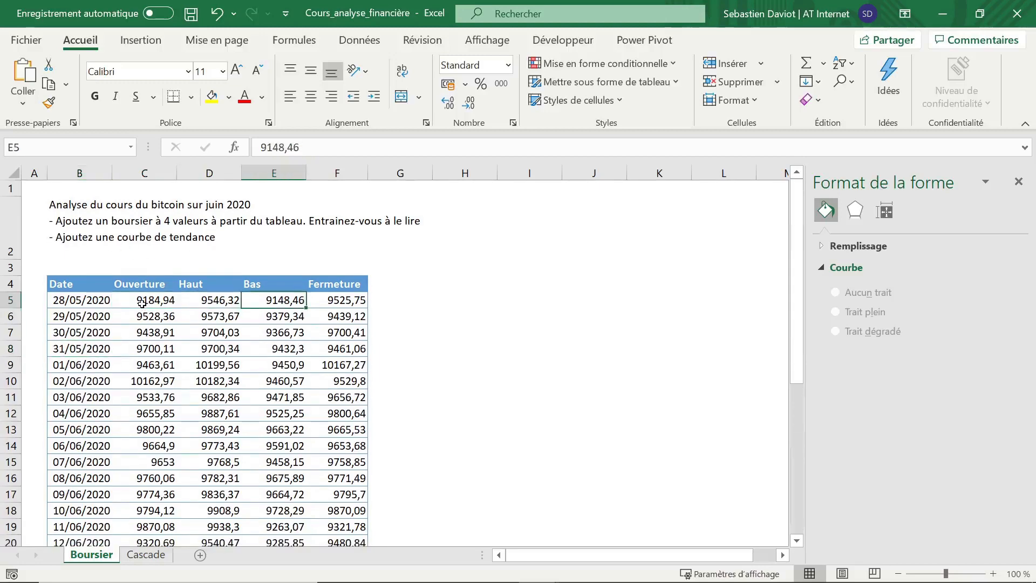
scroll(142, 304, down, 7)
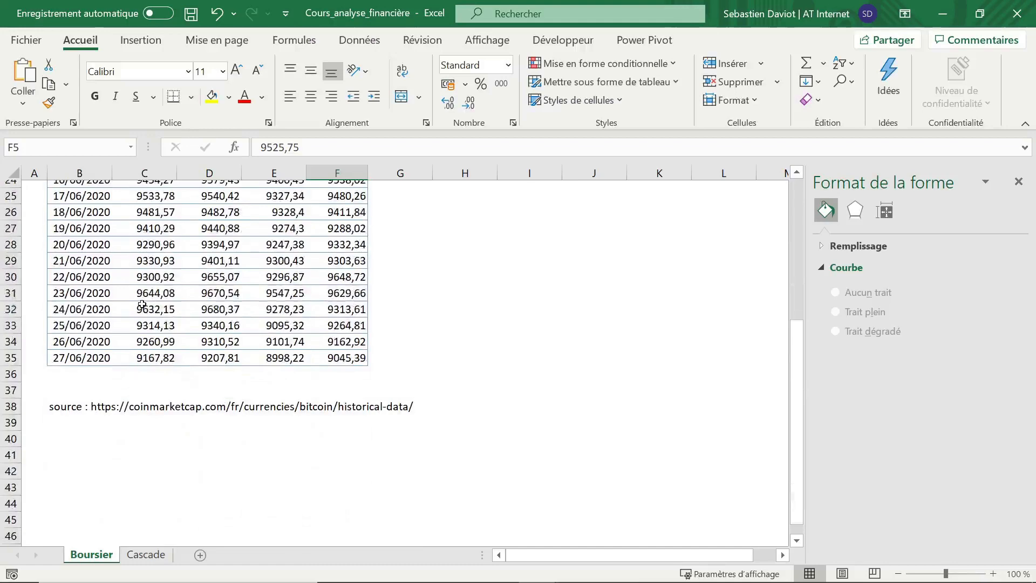
scroll(142, 304, up, 8)
scroll(142, 304, down, 6)
scroll(142, 304, up, 6)
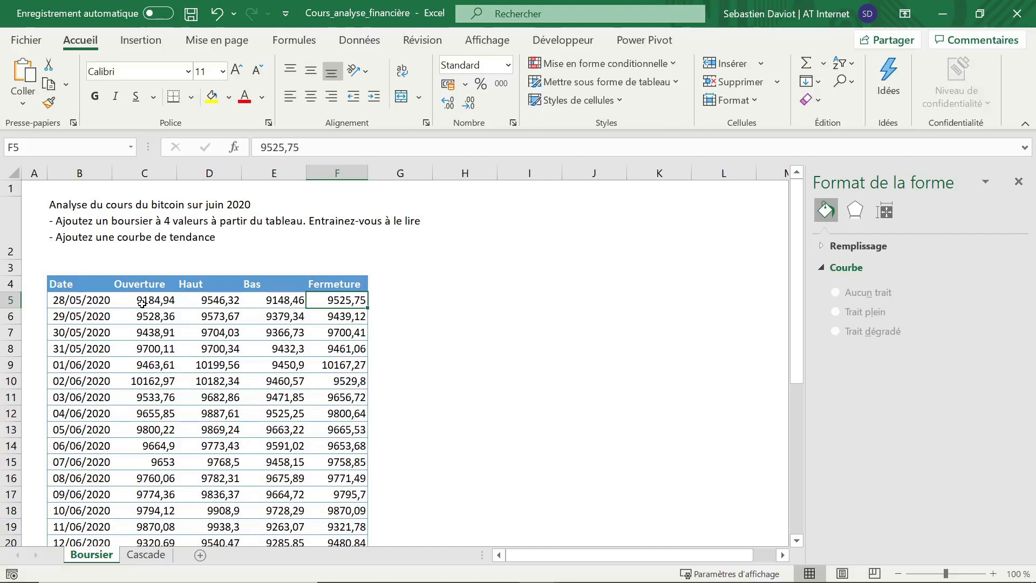
Check the daily price rows and the data source noted below the table, returning to the opening values
key(Left)
key(Left)
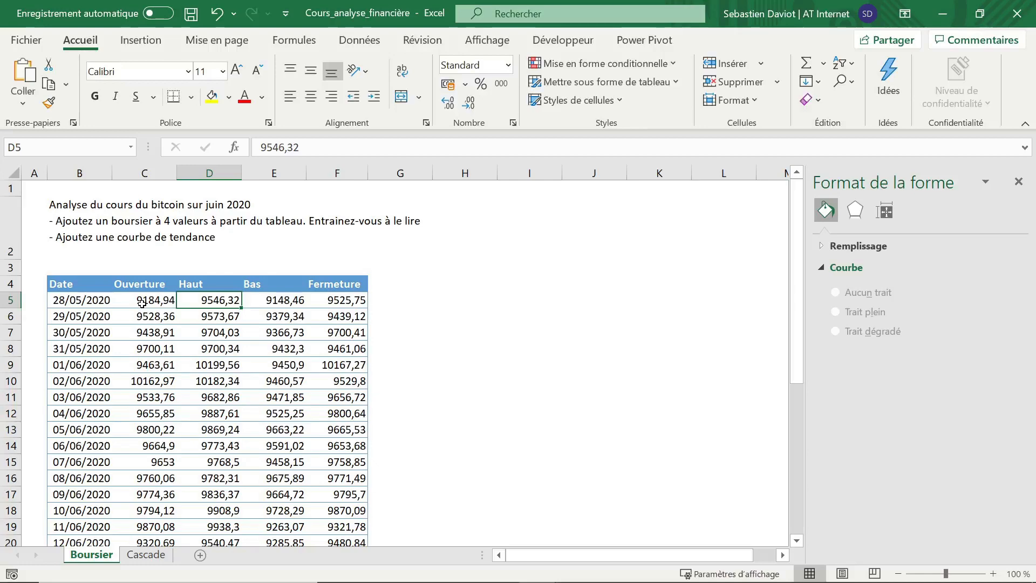
key(Left)
key(Left)
key(Down)
scroll(141, 303, down, 8)
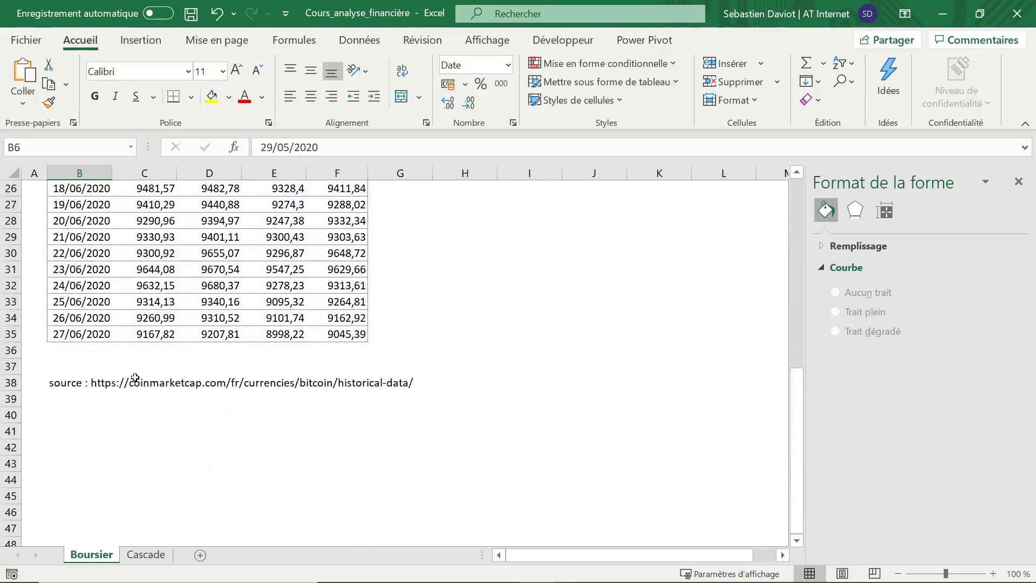
click(135, 379)
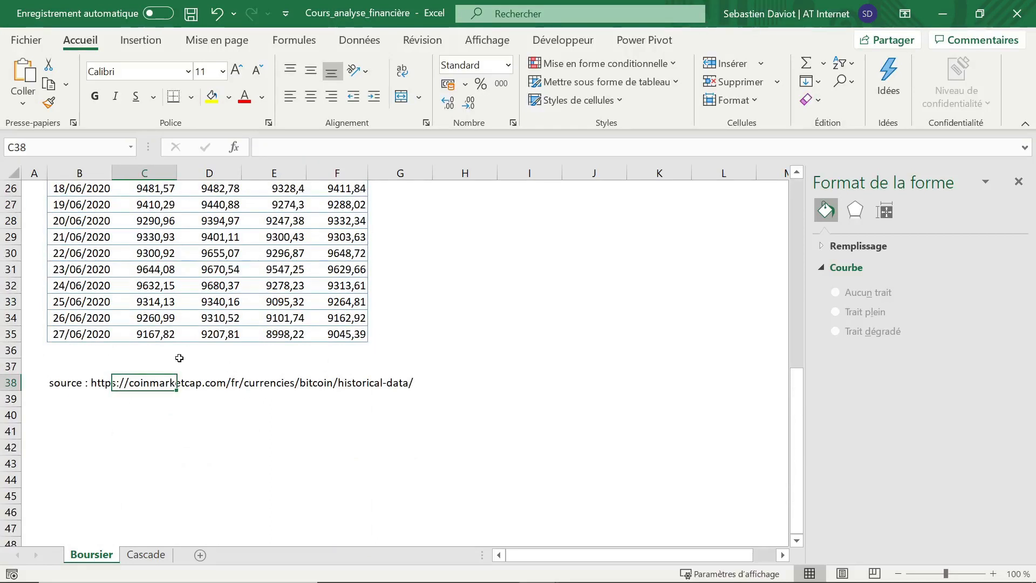
scroll(179, 358, up, 6)
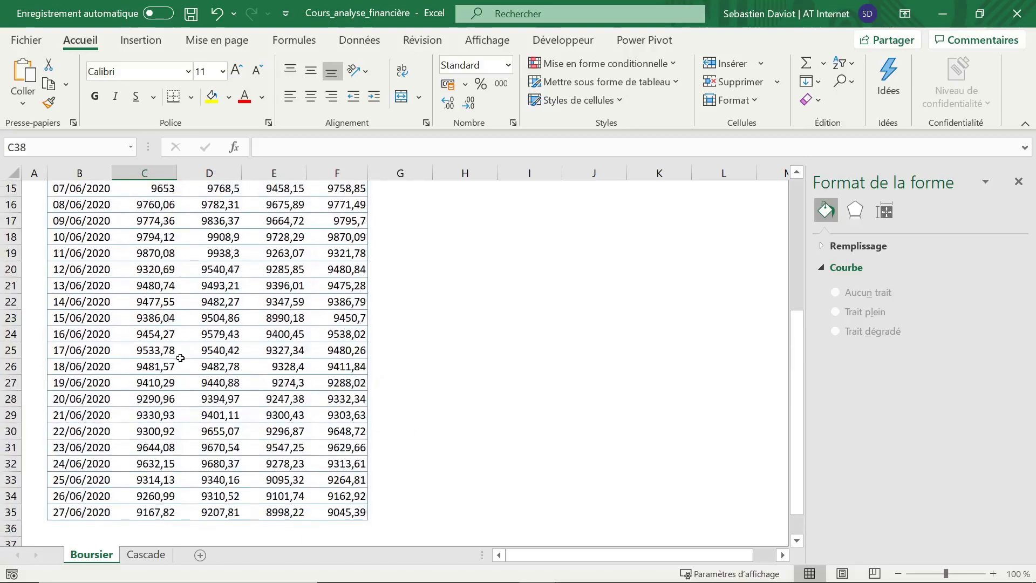
scroll(180, 358, up, 2)
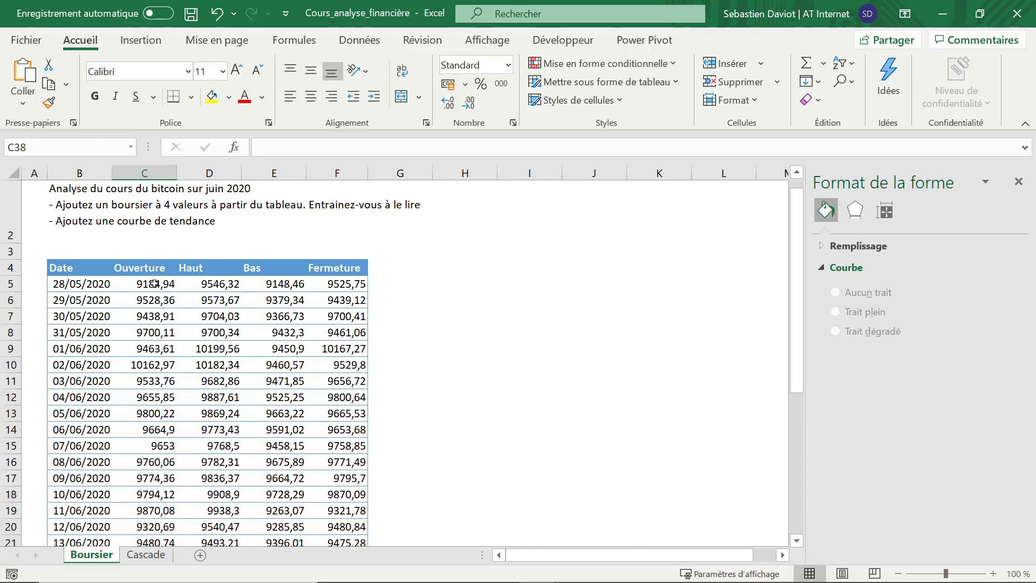
click(157, 282)
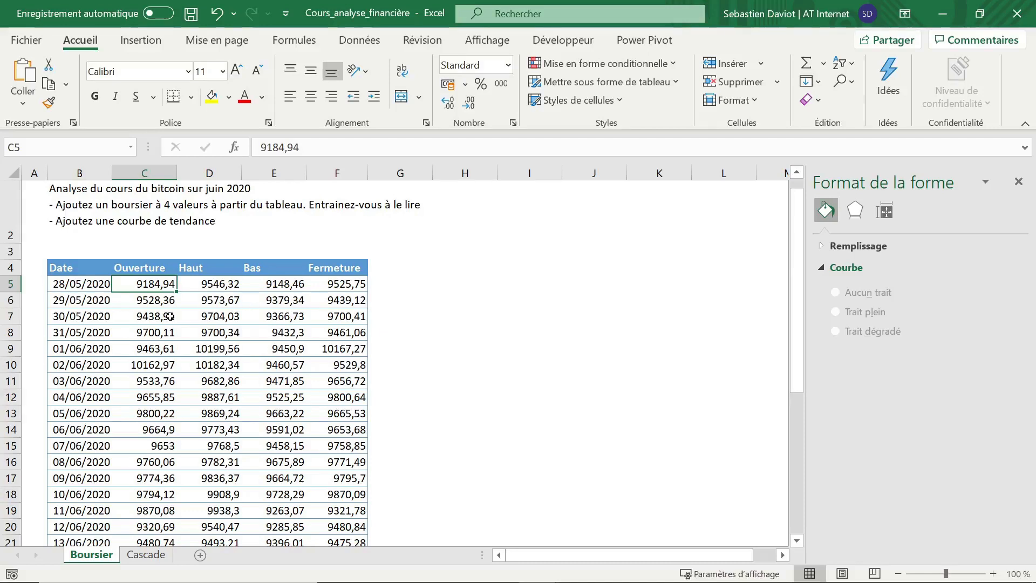
scroll(44, 297, down, 5)
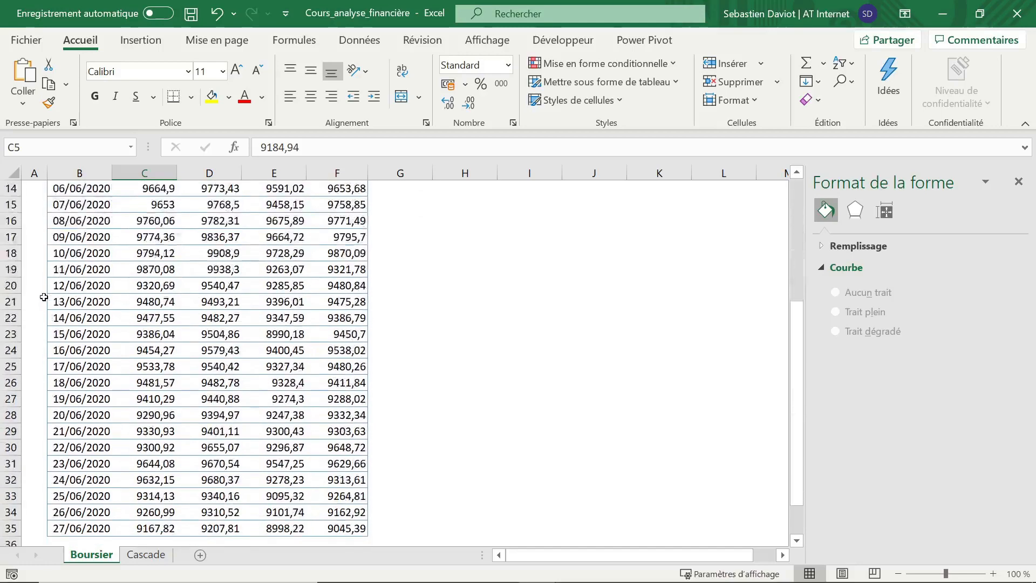
scroll(44, 297, up, 5)
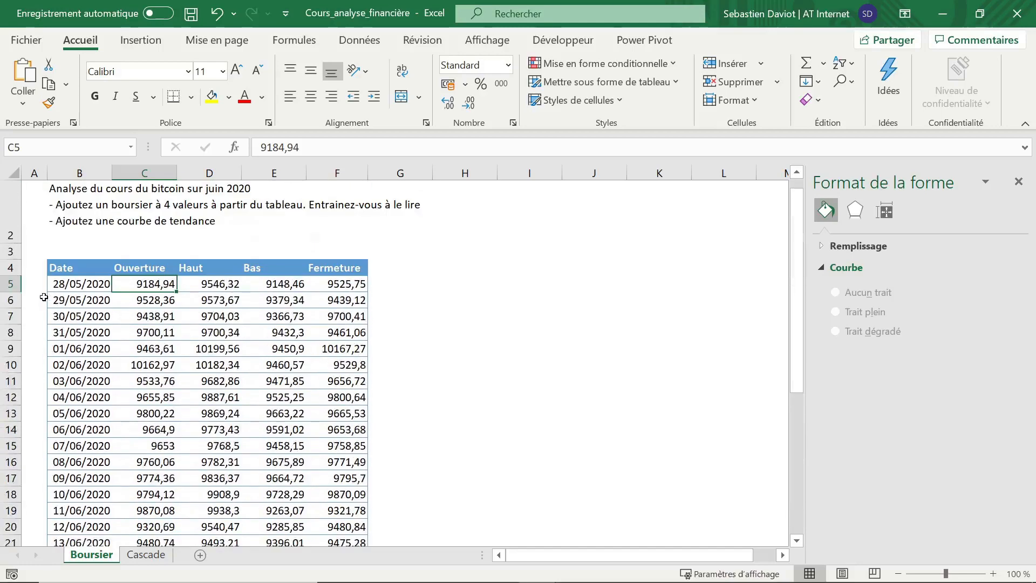
Insert a four-value stock chart (open-high-low-close) from the whole bitcoin table, headers included
click(71, 267)
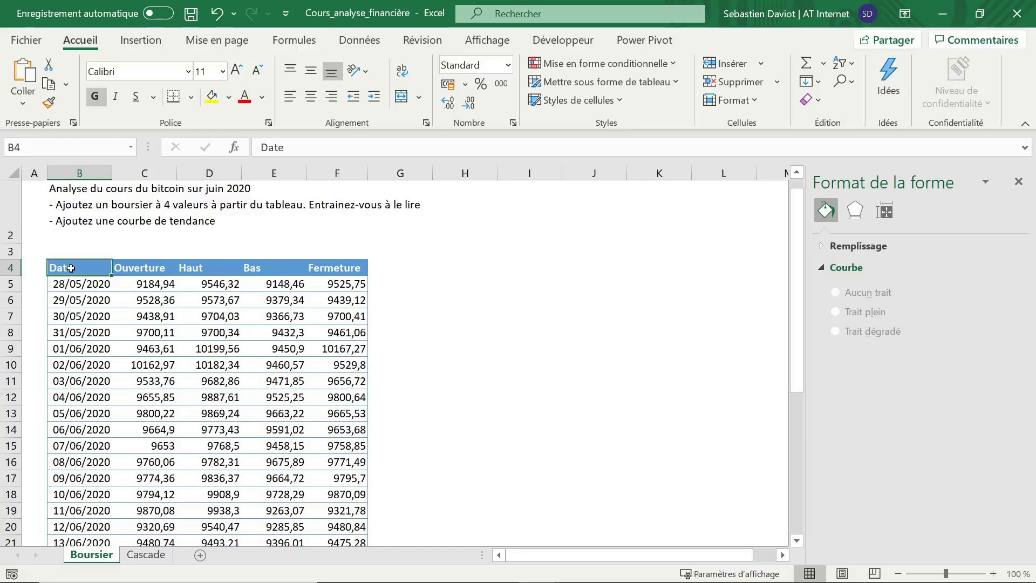
key(ctrl+shift+Right)
key(ctrl+shift+Down)
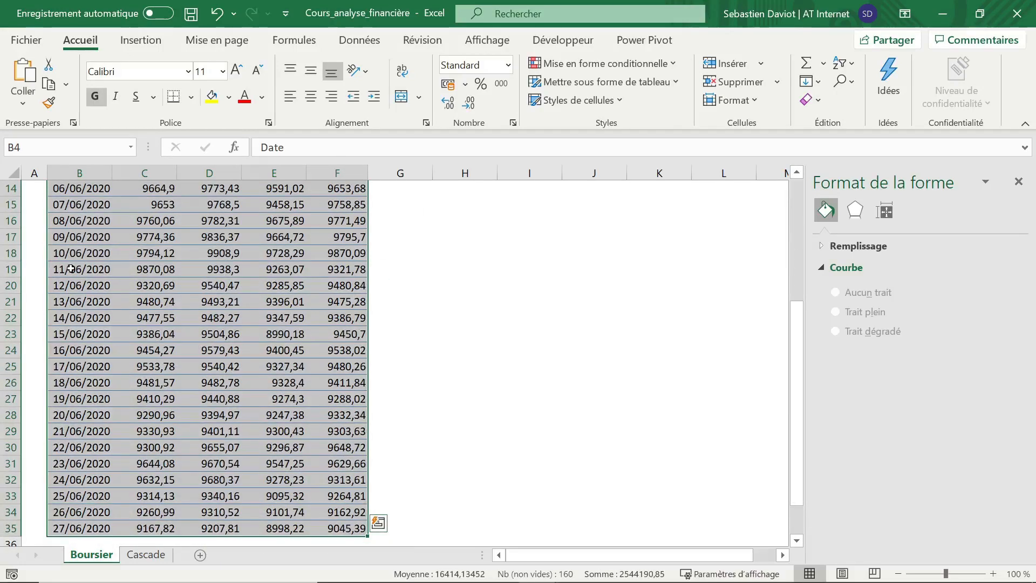
click(150, 46)
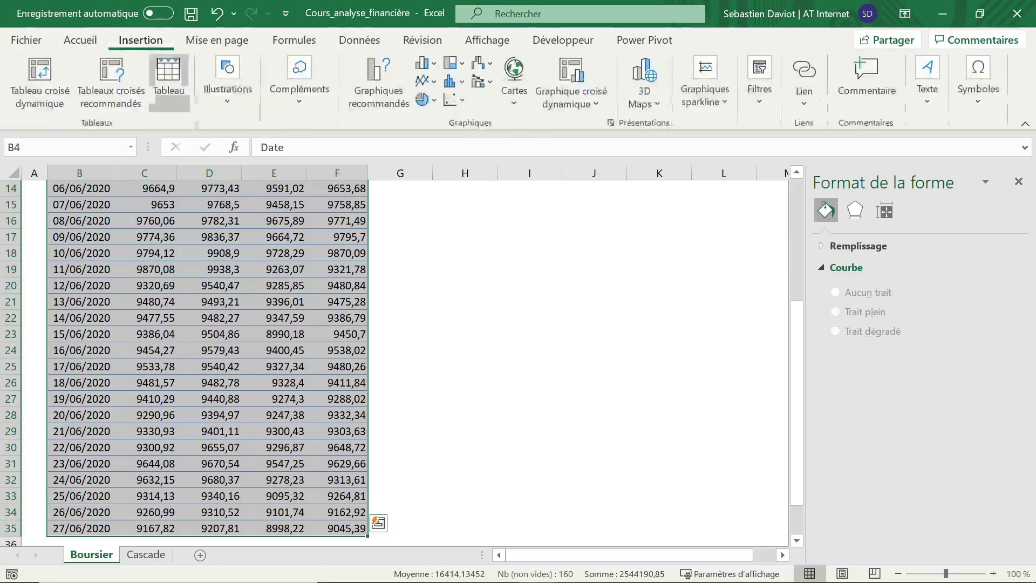
click(488, 66)
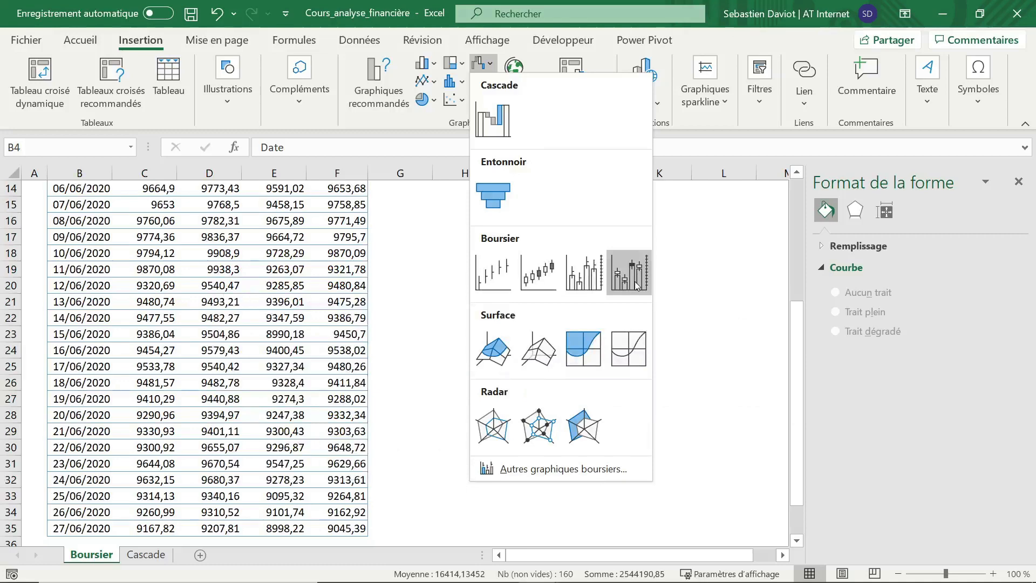
click(540, 271)
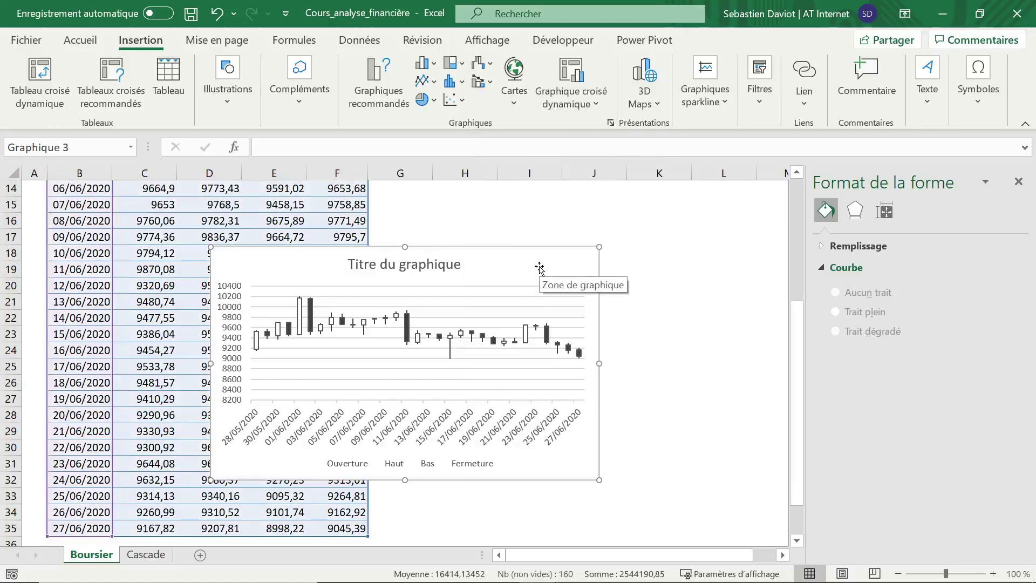
Move the stock chart beside the table, clear of the Fermeture column, and delete its title
drag(575, 471, 744, 409)
click(573, 204)
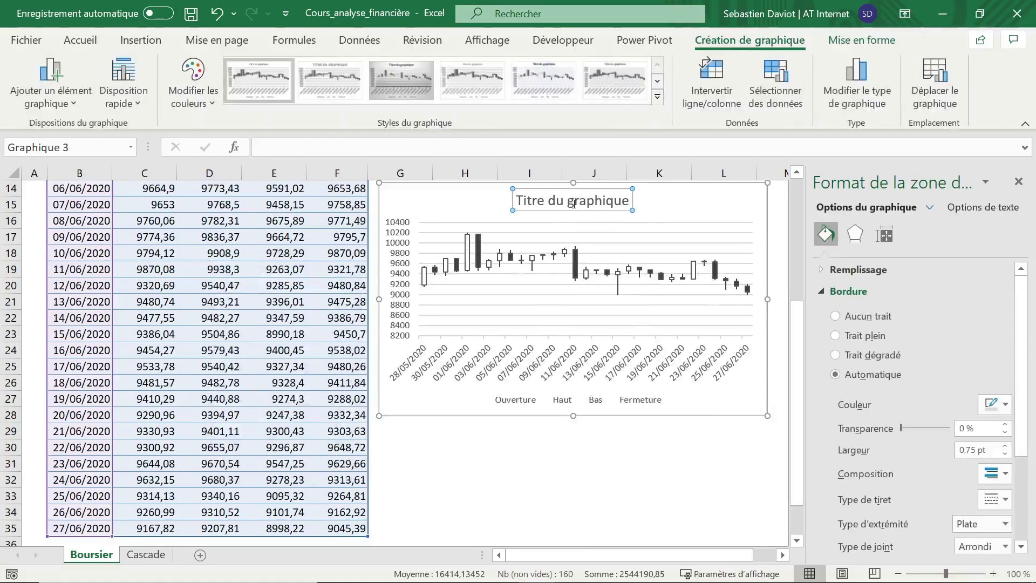
key(Delete)
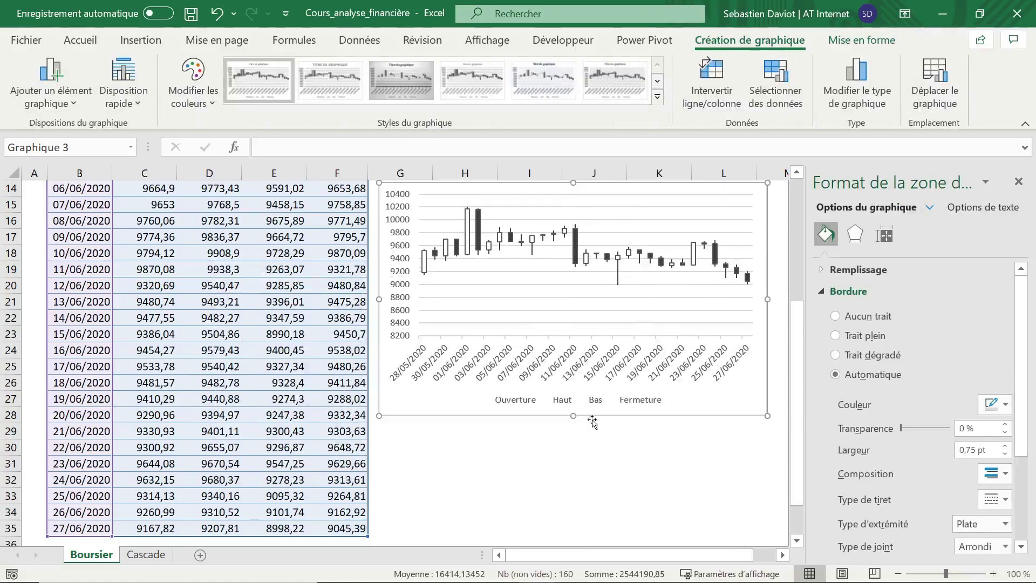
Stretch the stock chart downward to make it taller and move it up level with the table's header row
drag(571, 417, 574, 540)
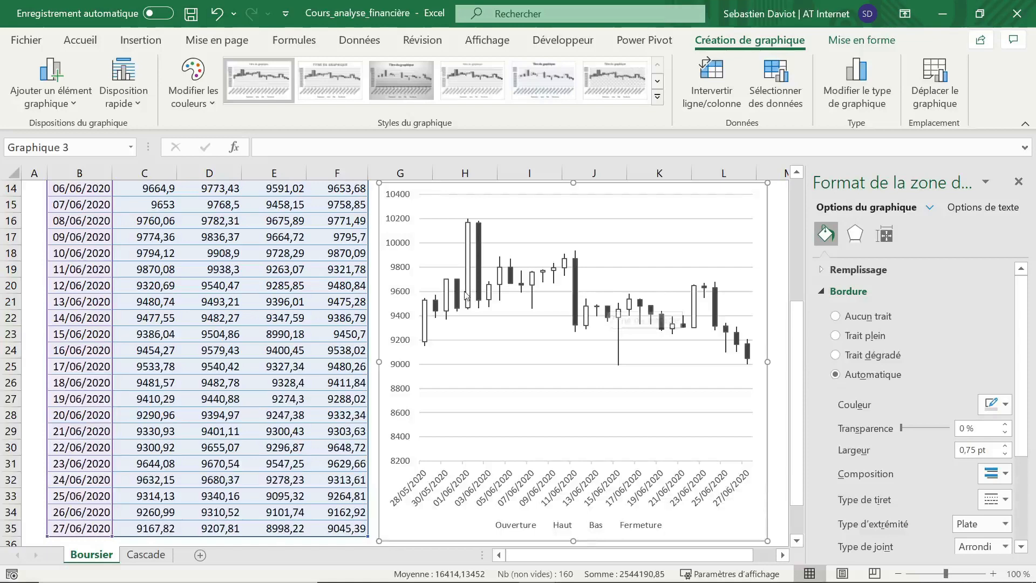
scroll(229, 290, up, 4)
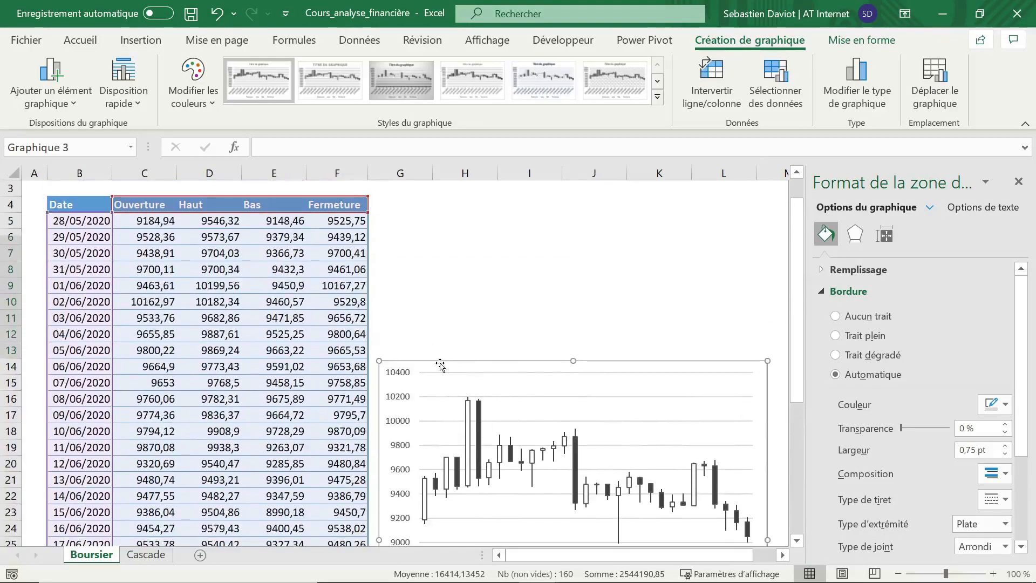
drag(435, 363, 440, 152)
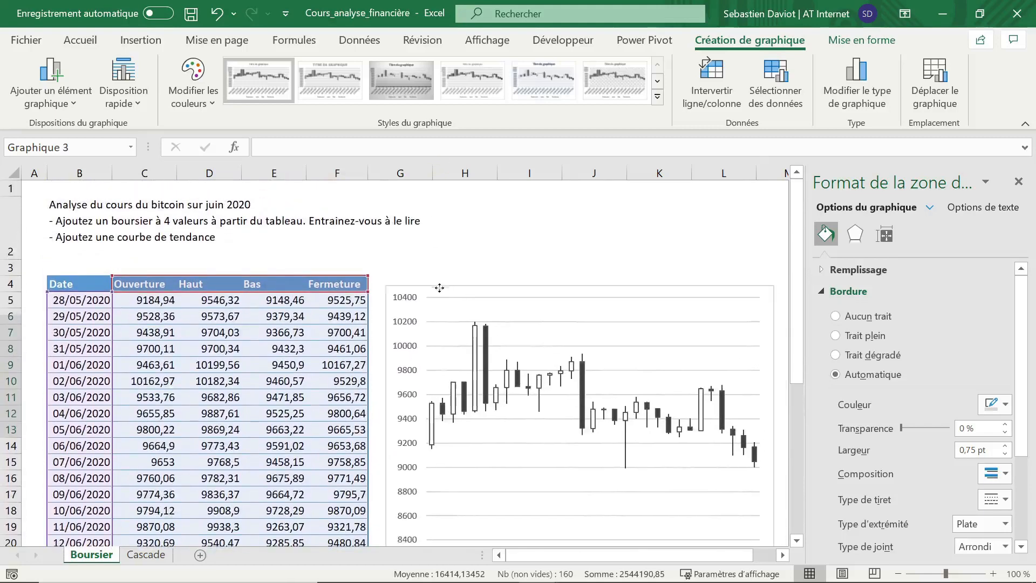
Compare the chart's first candlesticks with the opening, high, low and closing values of 28/05/2020 to 30/05/2020
click(429, 438)
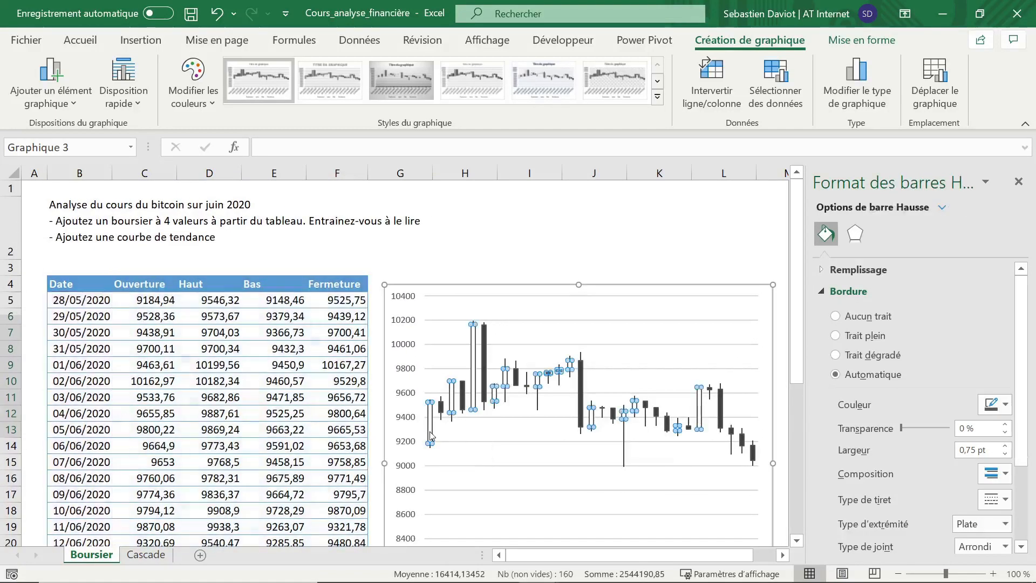
click(459, 247)
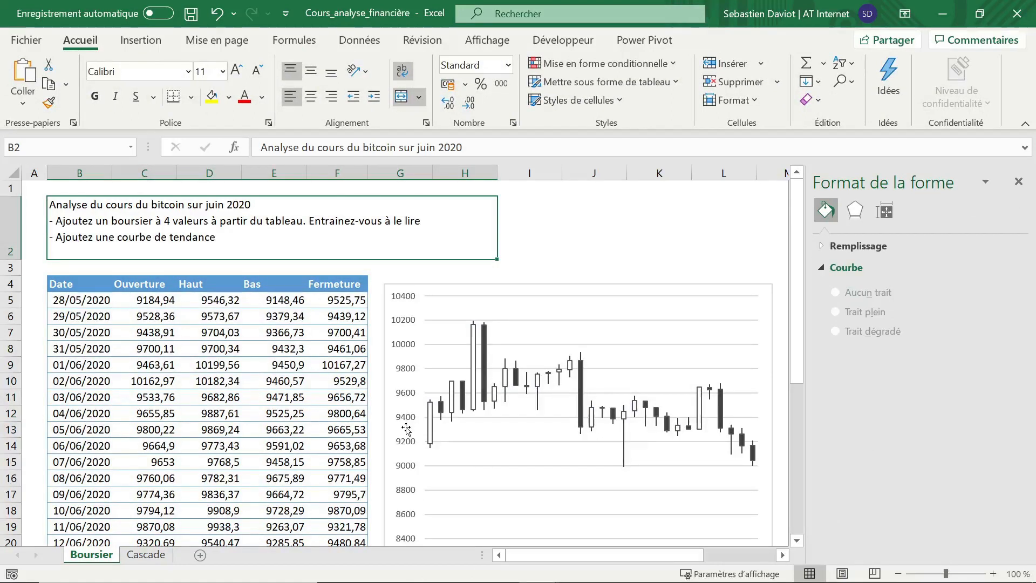
mouse_move(430, 447)
mouse_move(431, 400)
click(139, 319)
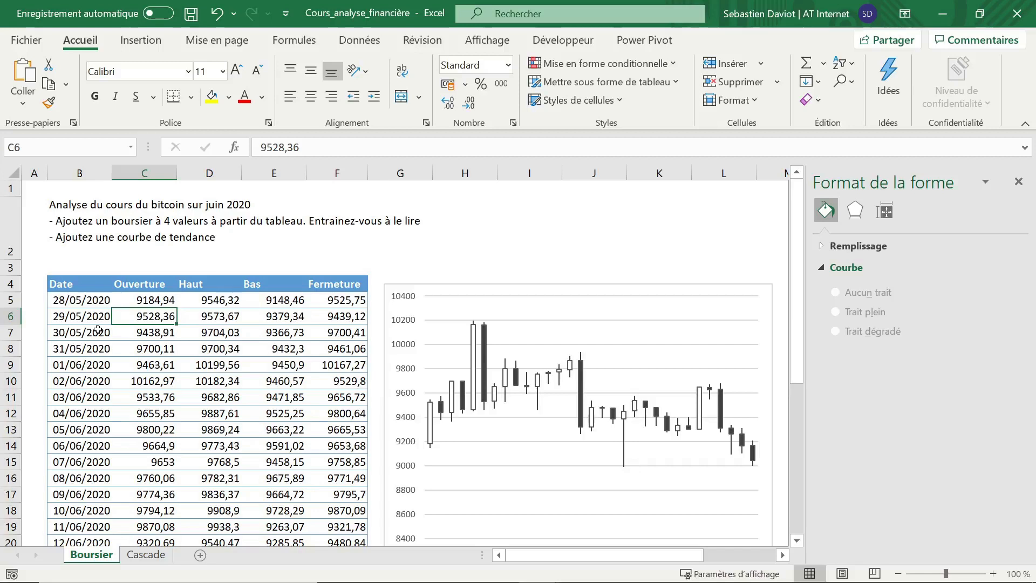
key(Right)
key(Right)
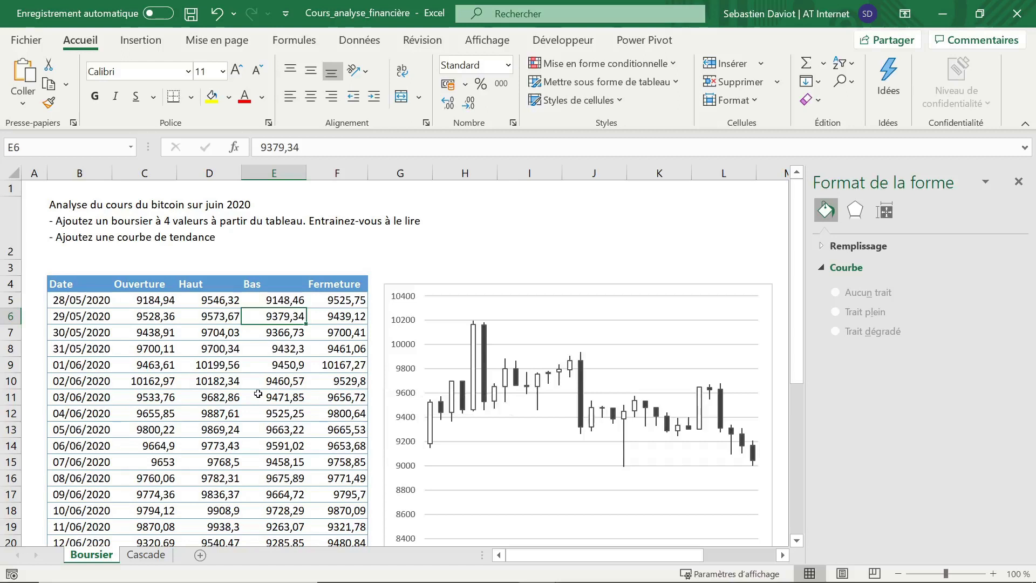
key(Down)
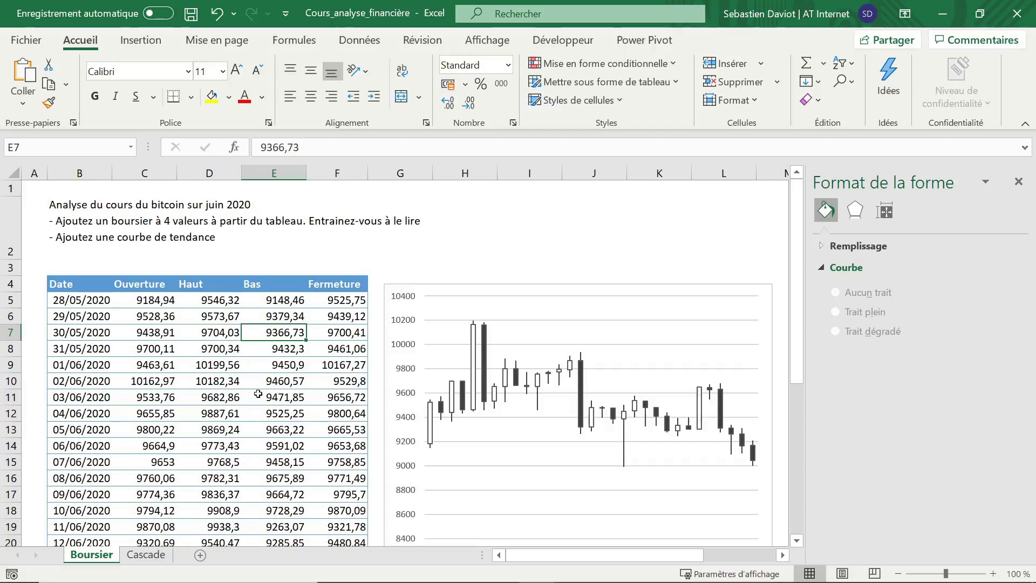
key(Left)
key(Left)
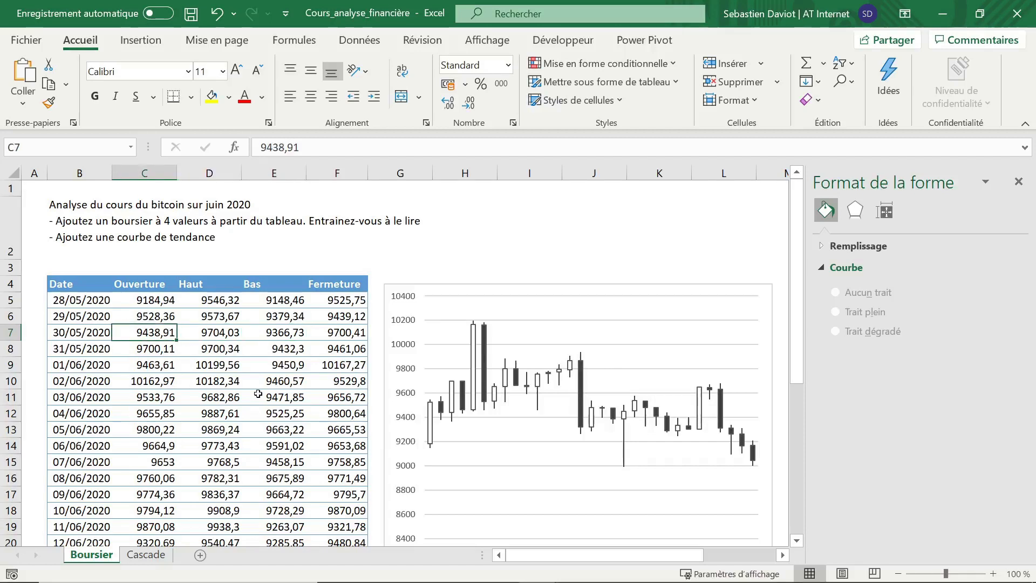
key(Right)
key(Down)
key(Up)
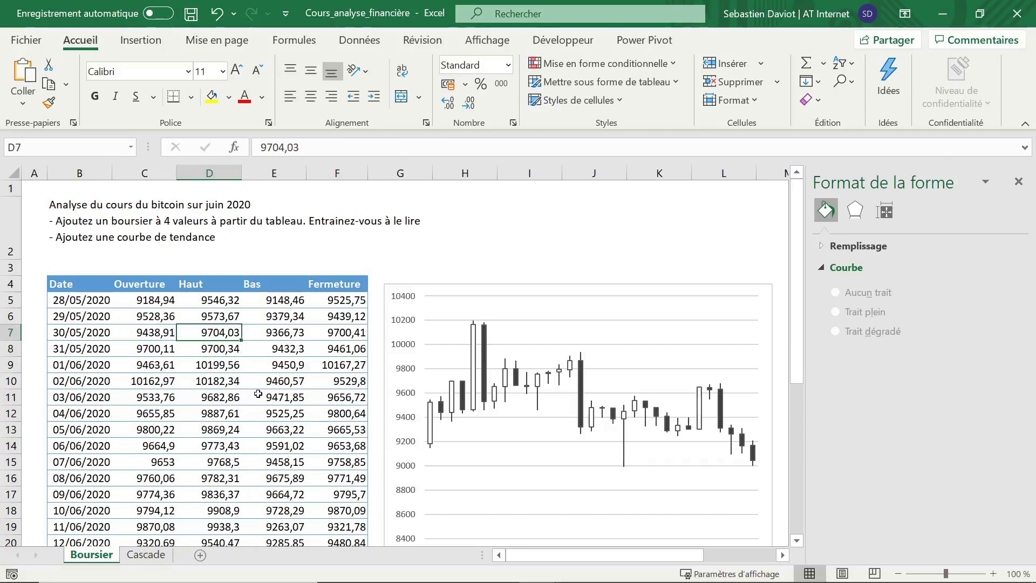
Check the high, low and closing values of 30/05/2020 against the chart's third candlestick
key(Down)
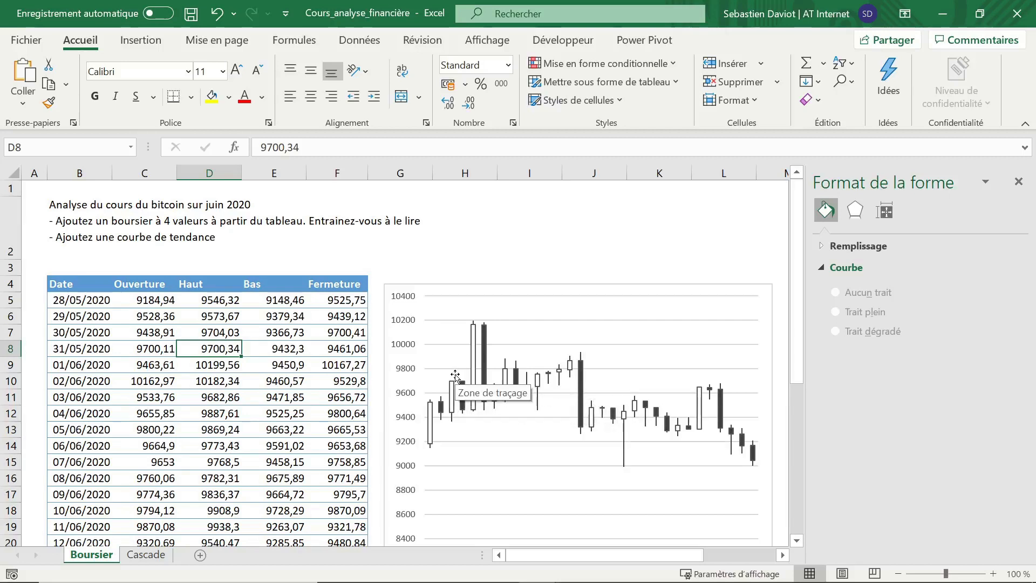
key(Up)
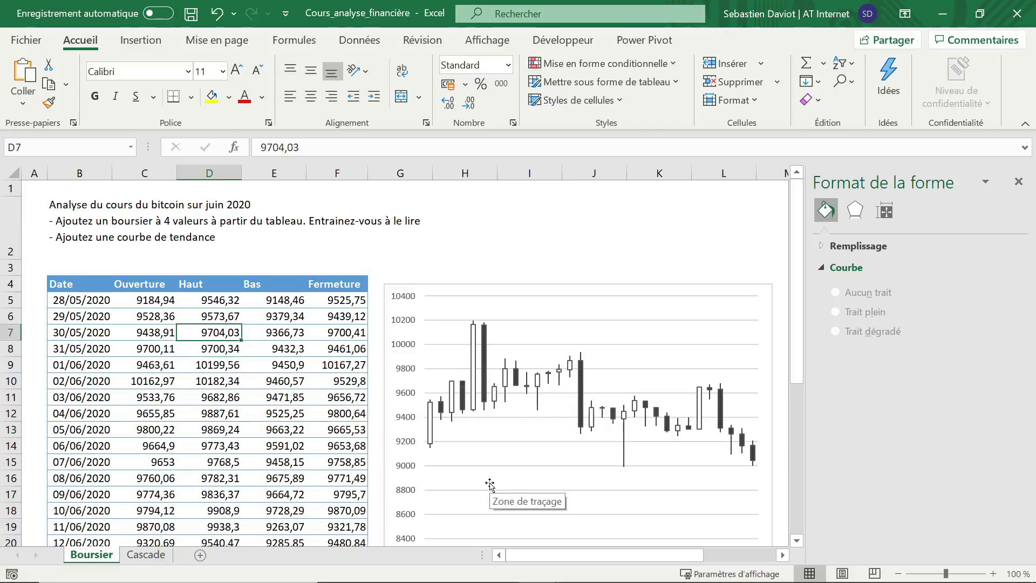
key(Right)
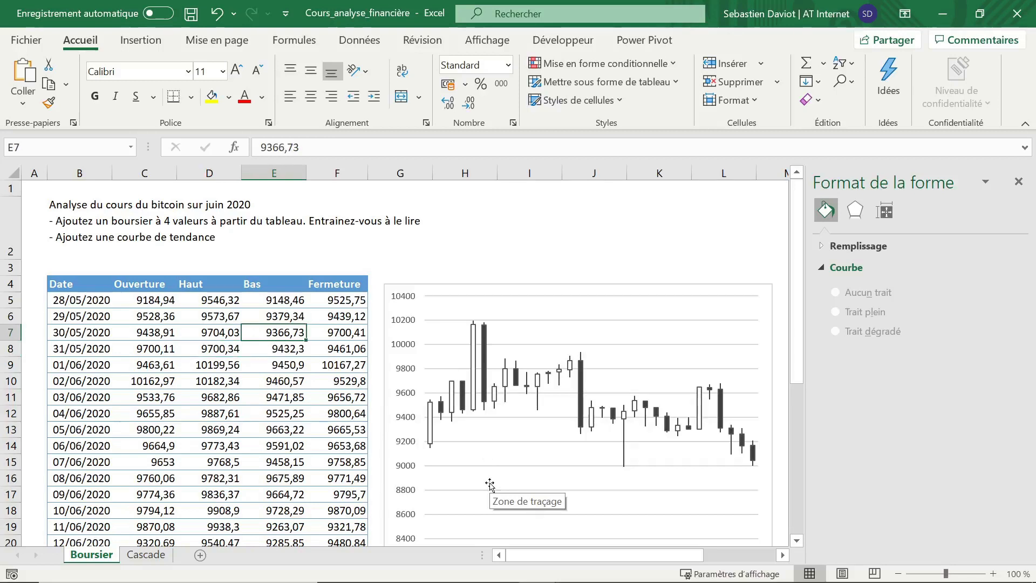
key(Left)
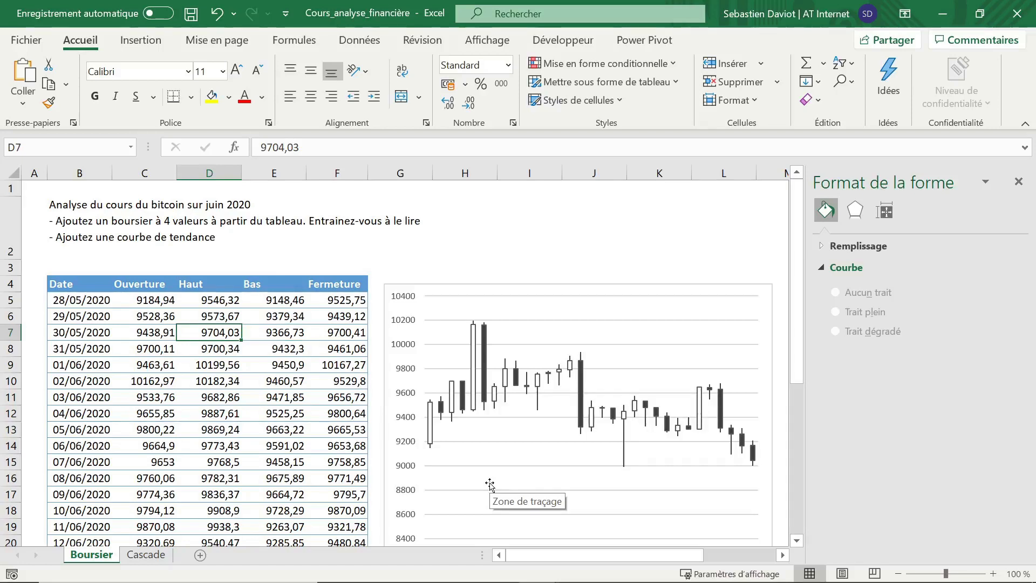
key(Right)
key(Right)
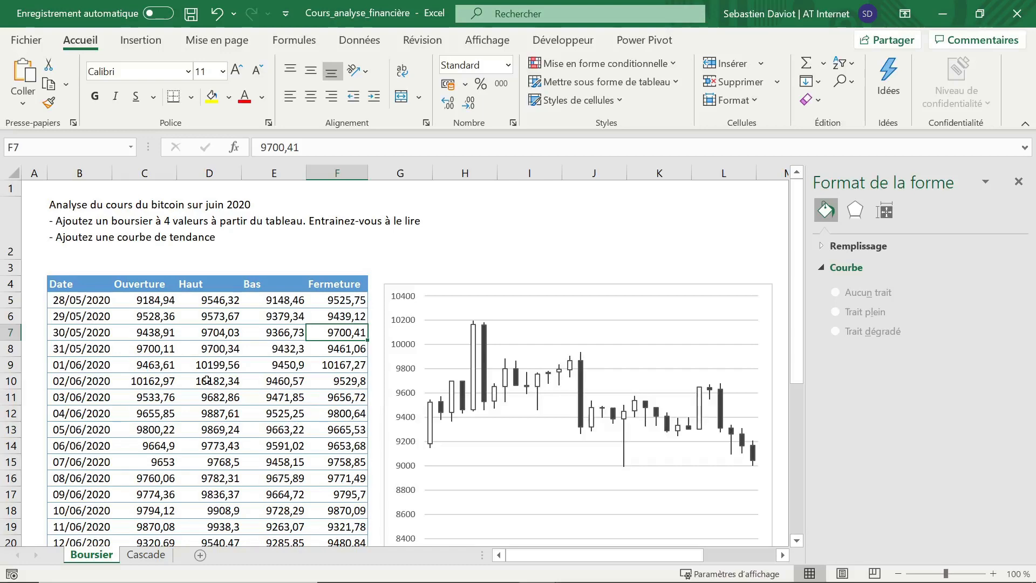
Examine the remaining table rows, including the 11/06/2020 high and the 27/06/2020 closing value, against the chart's later candlesticks
scroll(207, 380, down, 1)
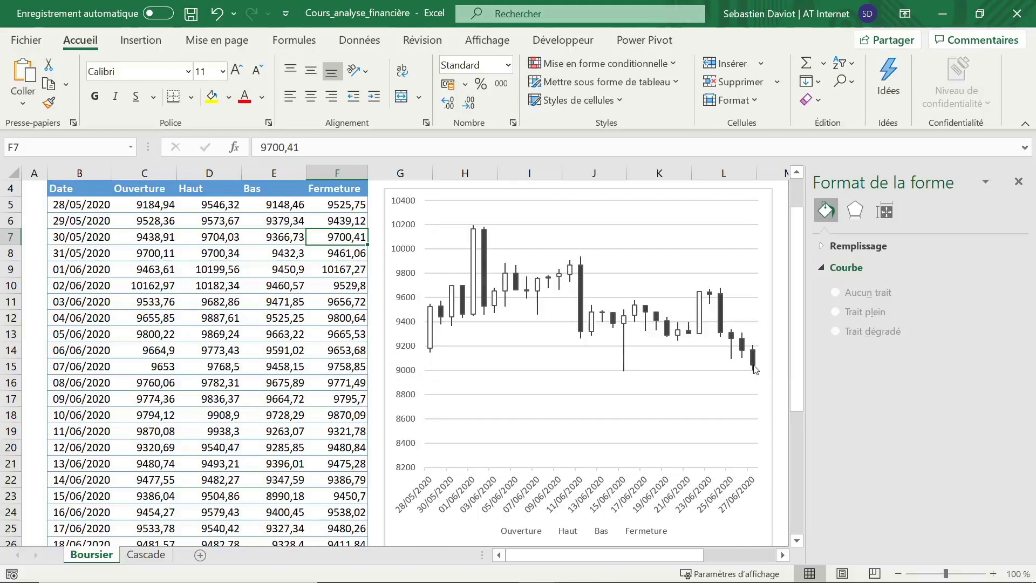
click(216, 431)
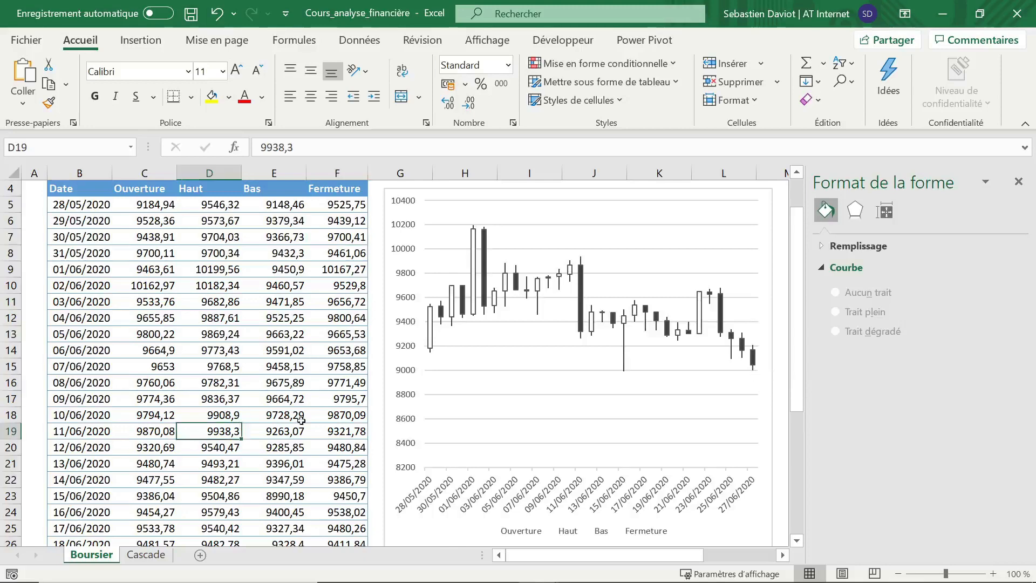
scroll(301, 424, down, 2)
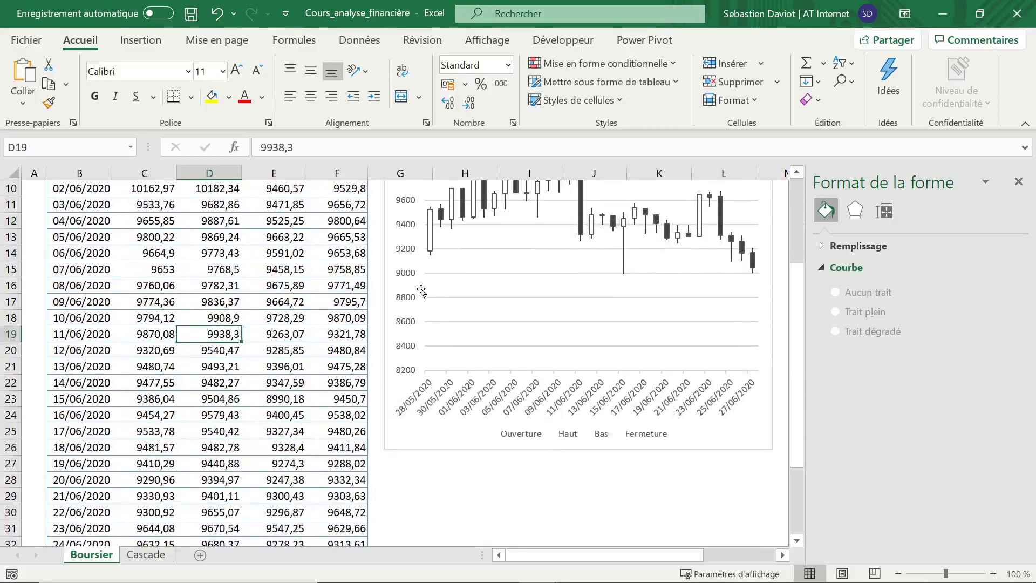
scroll(349, 348, down, 2)
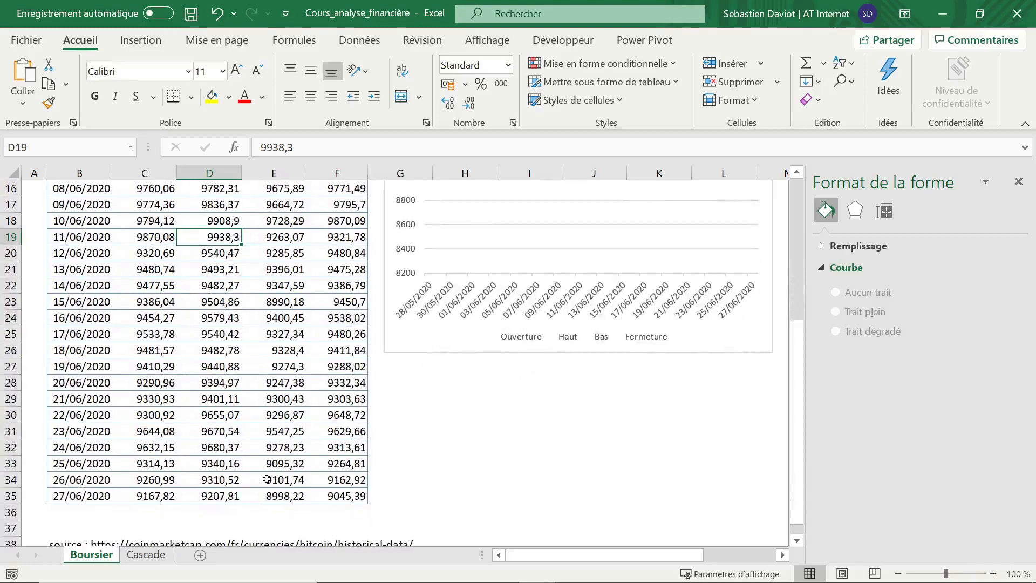
click(342, 491)
scroll(342, 481, up, 4)
scroll(339, 479, down, 4)
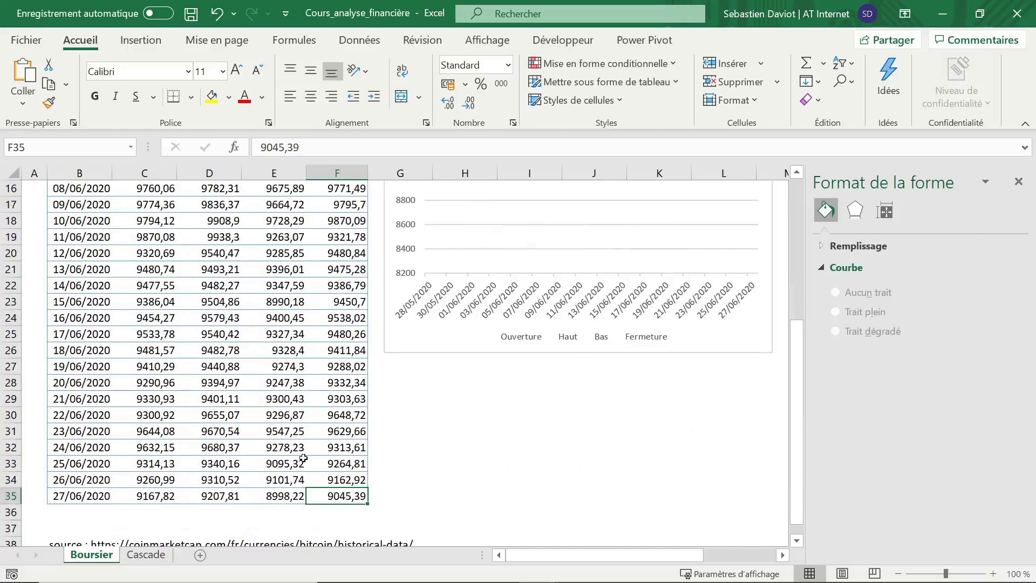
scroll(295, 434, up, 5)
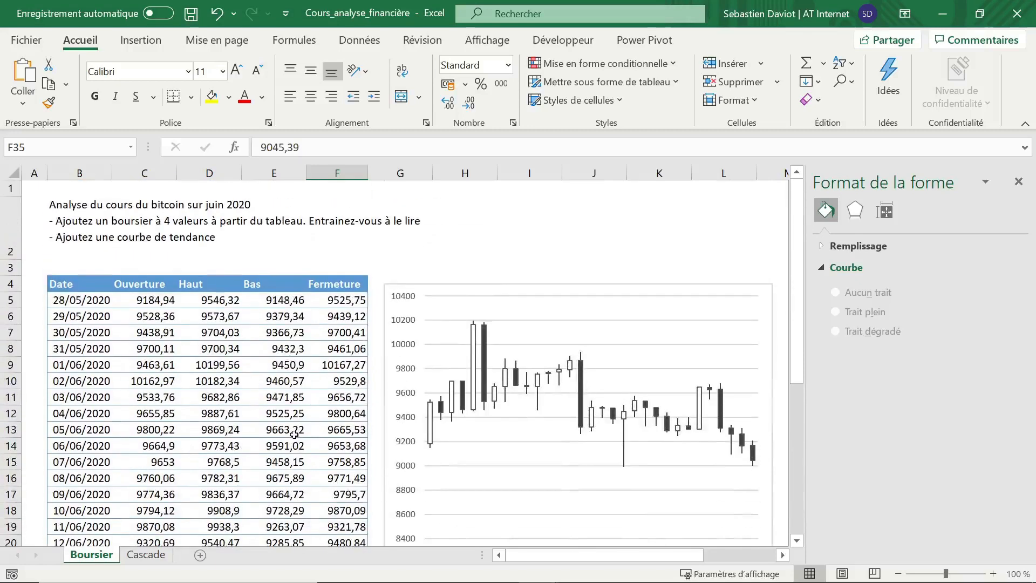
Switch to the Cascade sheet and review the income statement rows from Chiffre d'affaire to Bénéfice
key(ctrl+Page_Down)
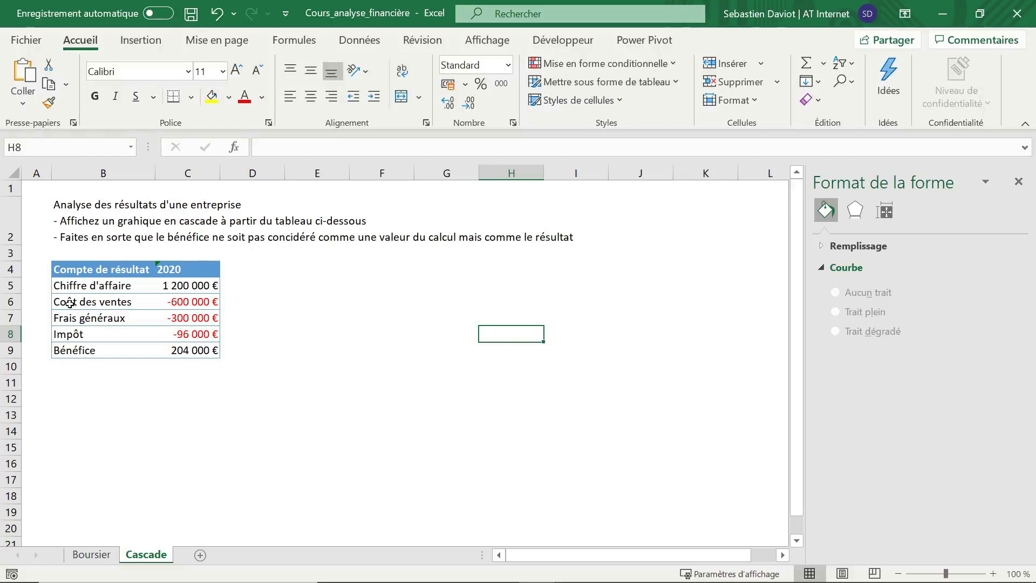
drag(100, 286, 200, 285)
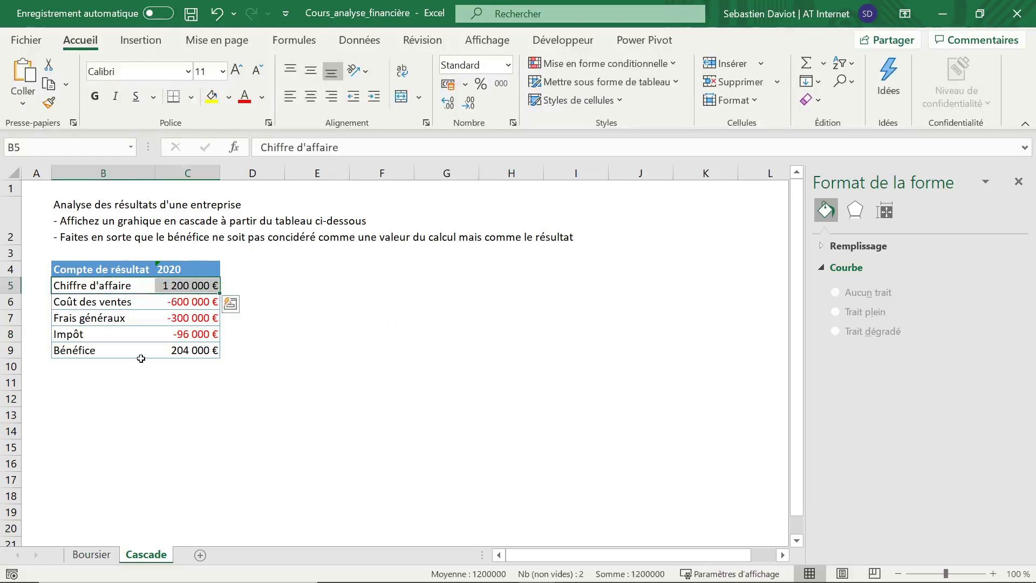
click(84, 307)
drag(84, 307, 253, 303)
drag(108, 322, 178, 331)
click(120, 339)
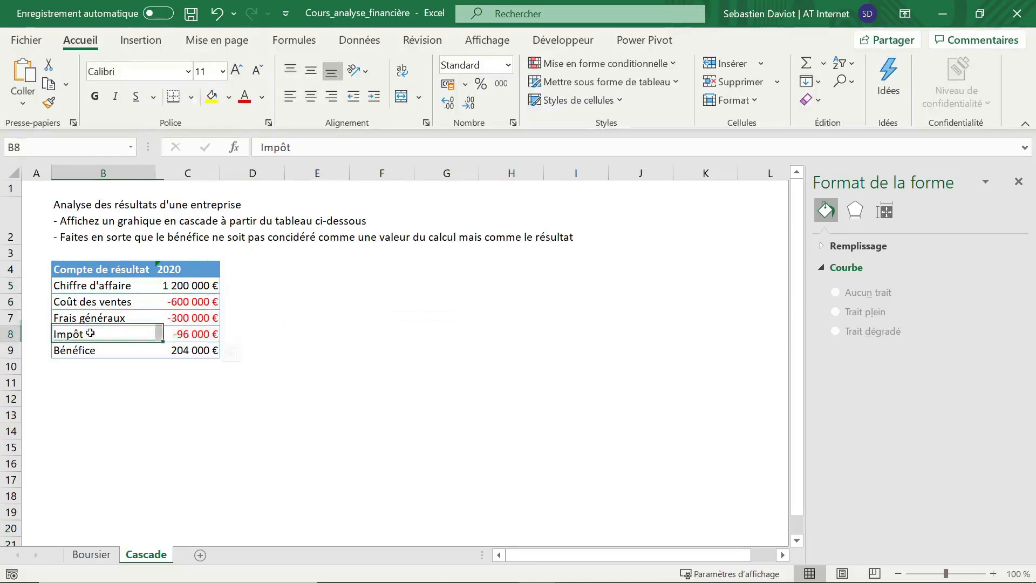
click(161, 339)
drag(160, 341, 108, 355)
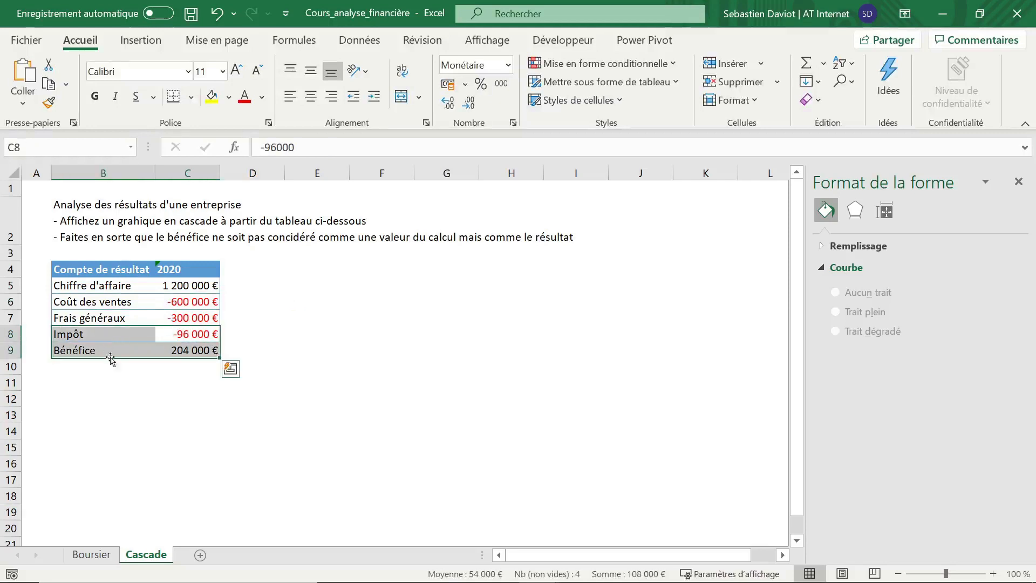
click(113, 366)
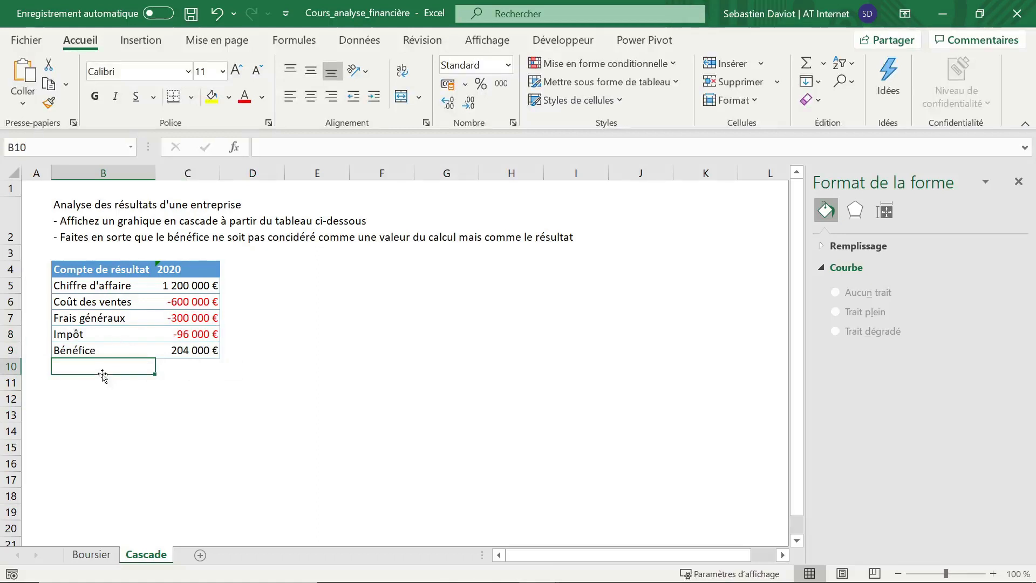
Insert a waterfall (Cascade) chart from the whole income statement table, headers included
drag(197, 351, 111, 270)
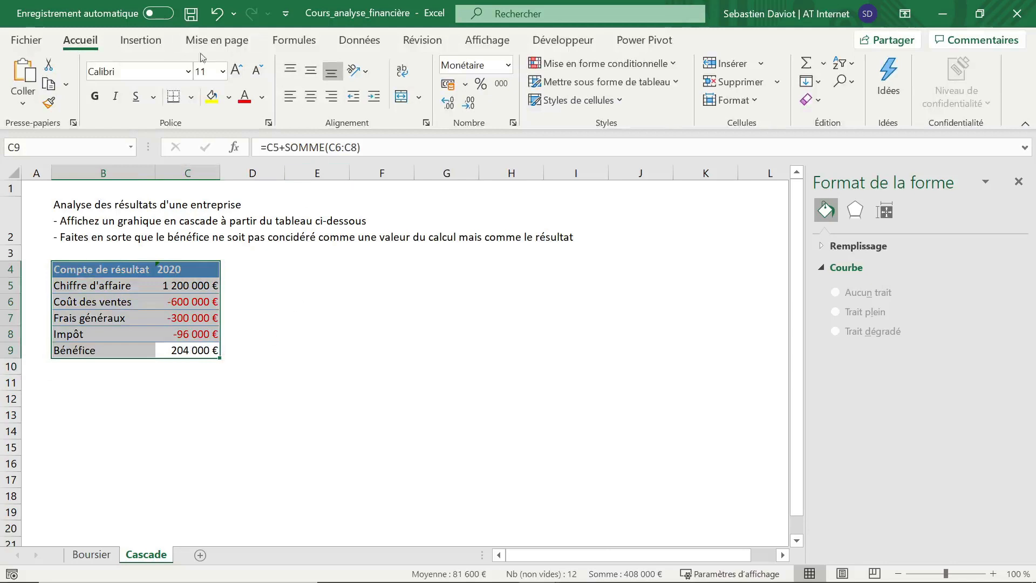
click(140, 40)
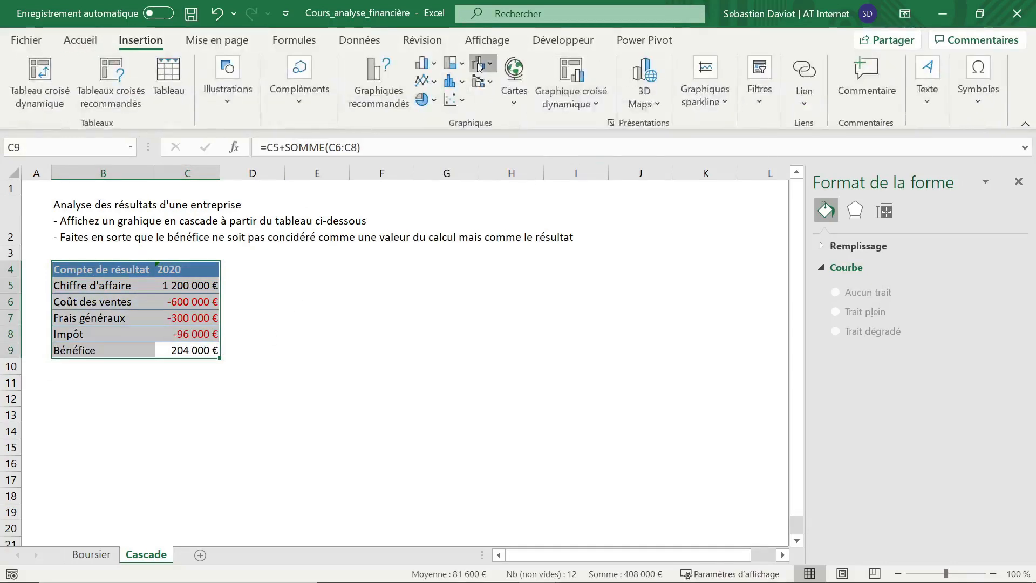
click(481, 84)
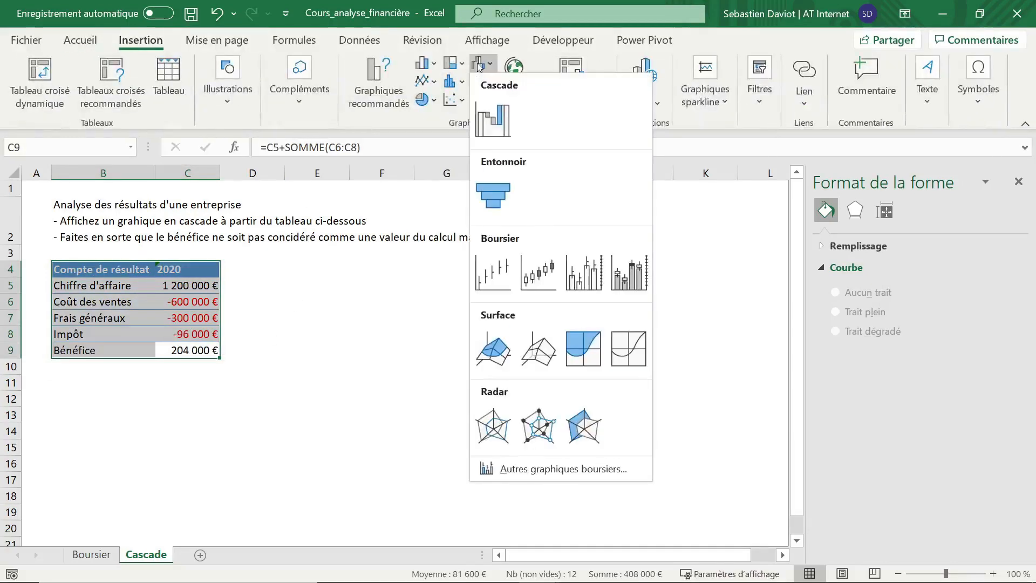
click(487, 118)
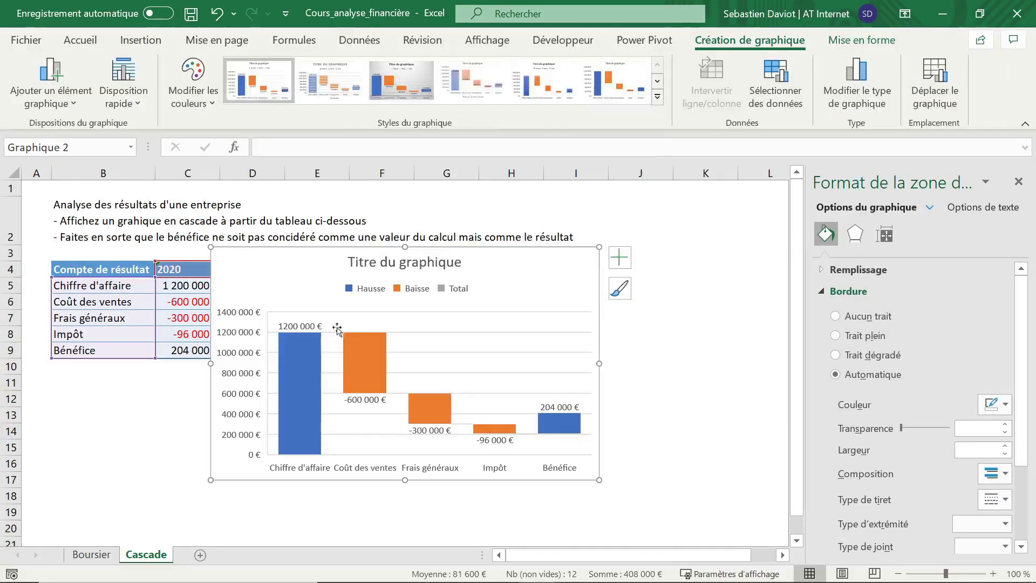
Widen the waterfall chart to about the end of column J and delete its title
drag(598, 363, 671, 358)
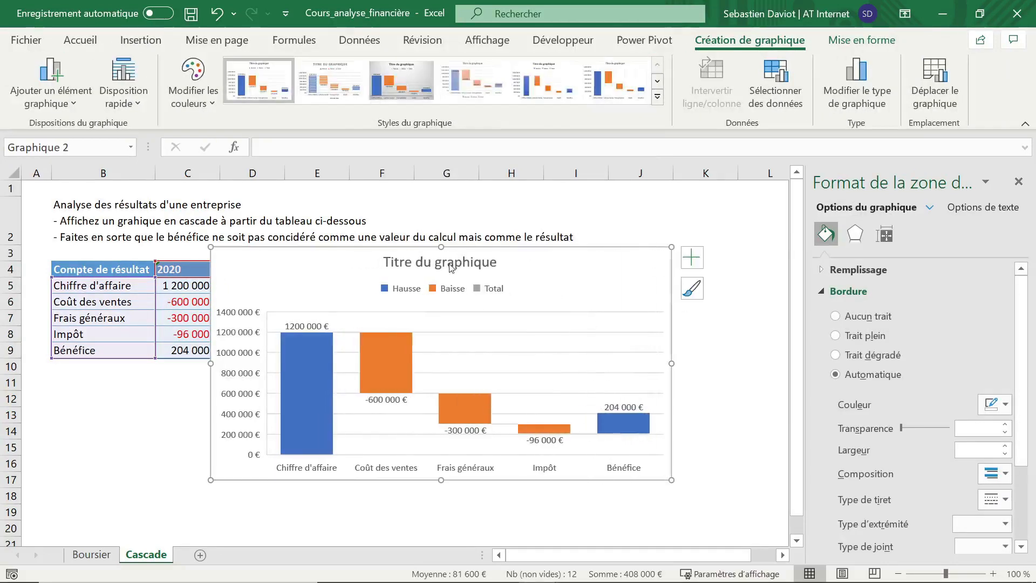
click(451, 261)
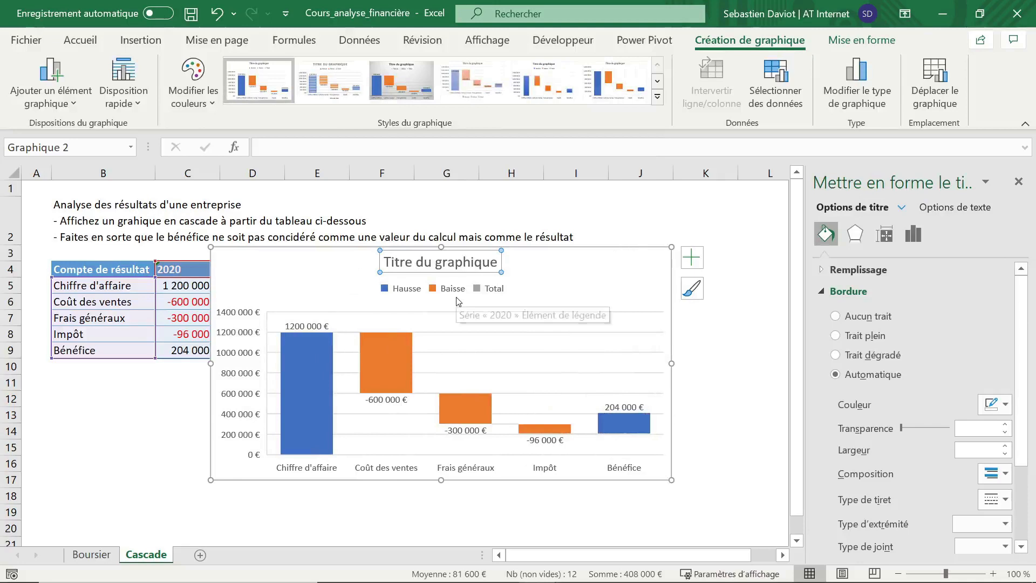
key(Delete)
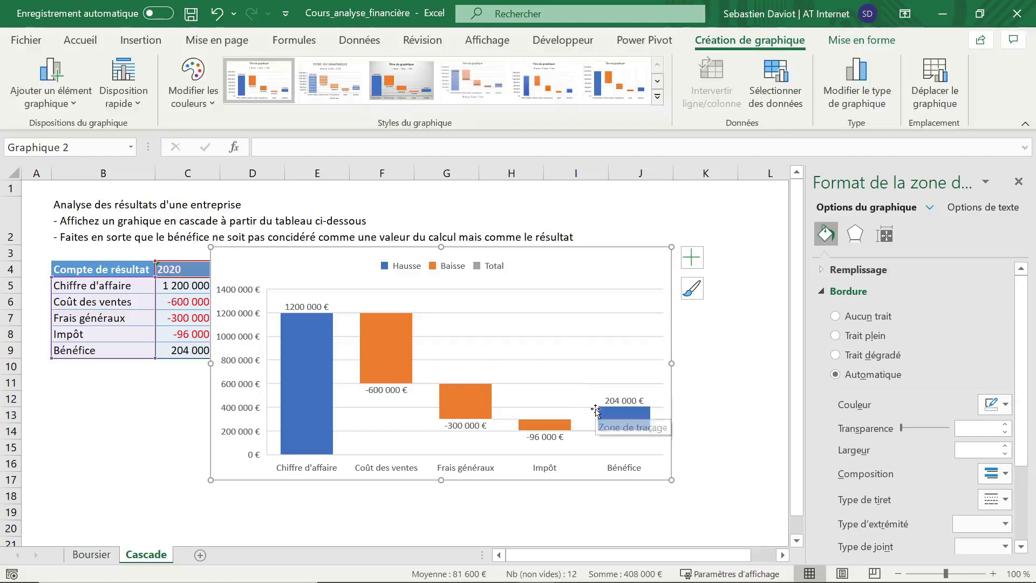
Set the Bénéfice bar of the waterfall chart as a total instead of a calculated increase
mouse_move(639, 424)
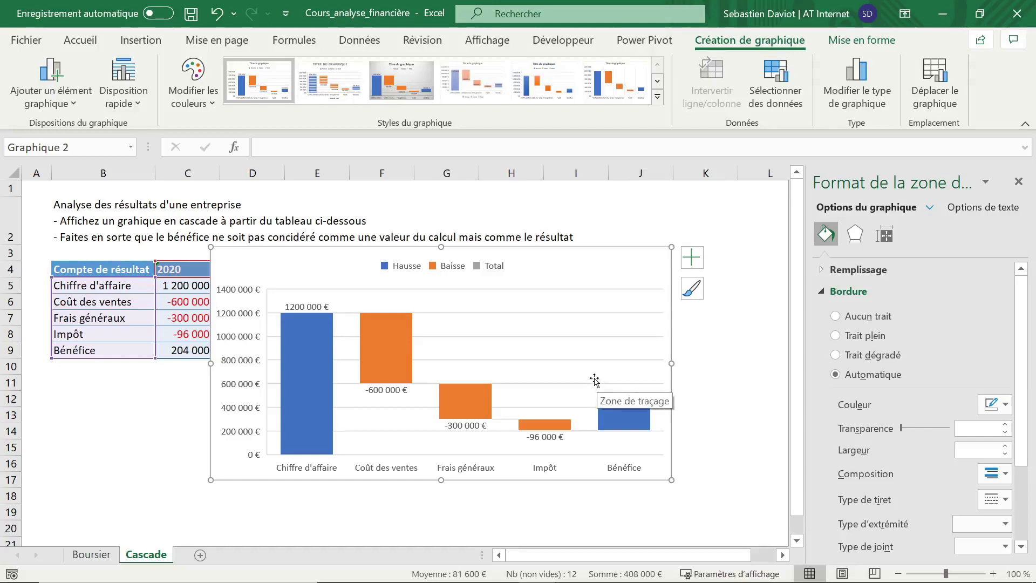
click(619, 418)
click(617, 420)
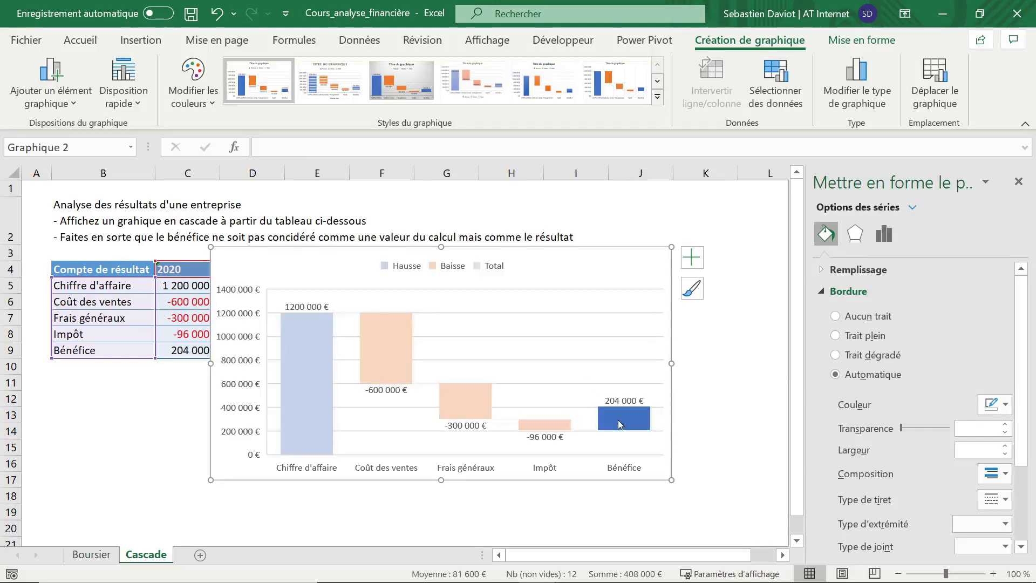
click(715, 410)
click(623, 417)
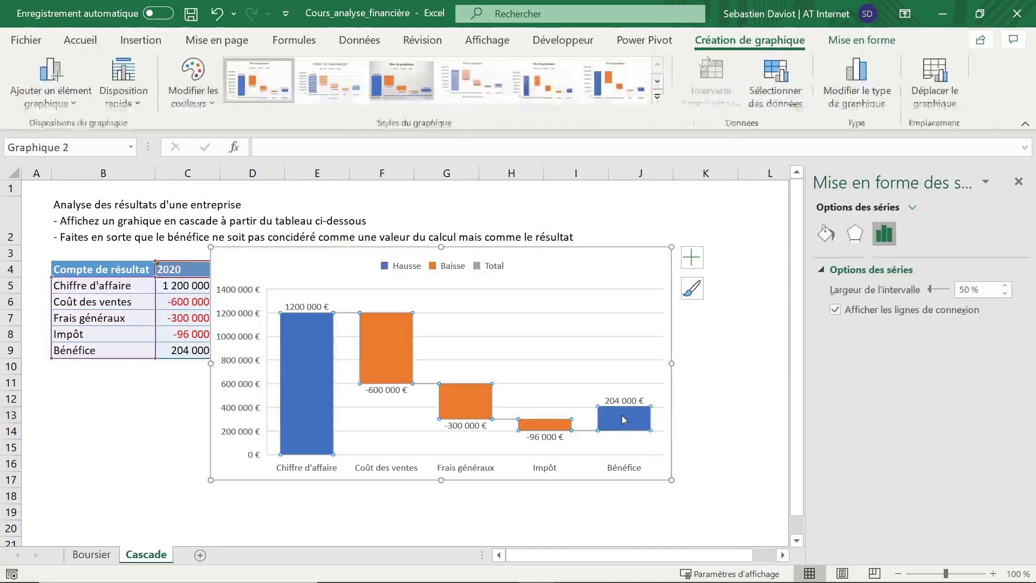
click(620, 416)
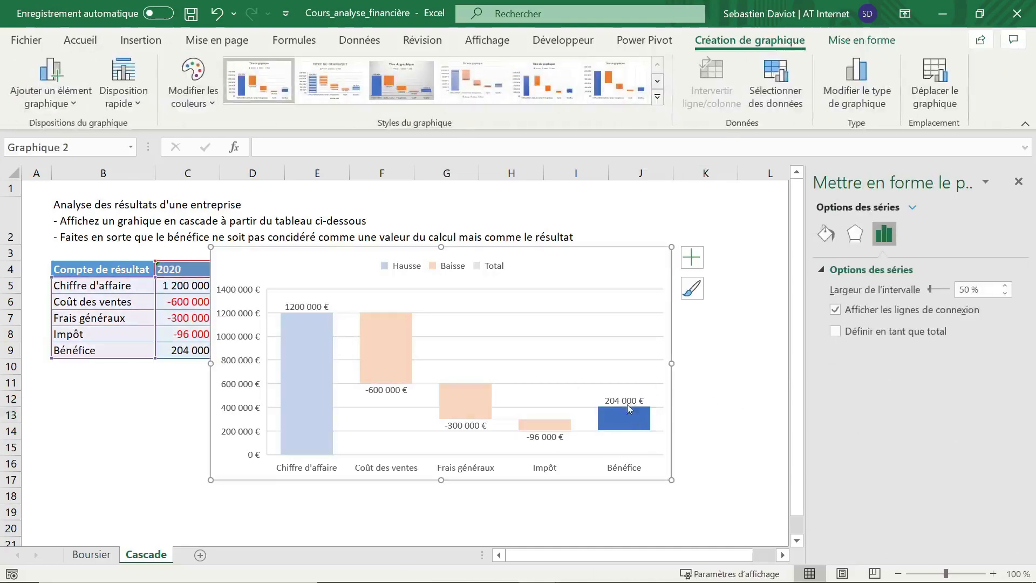
right_click(627, 419)
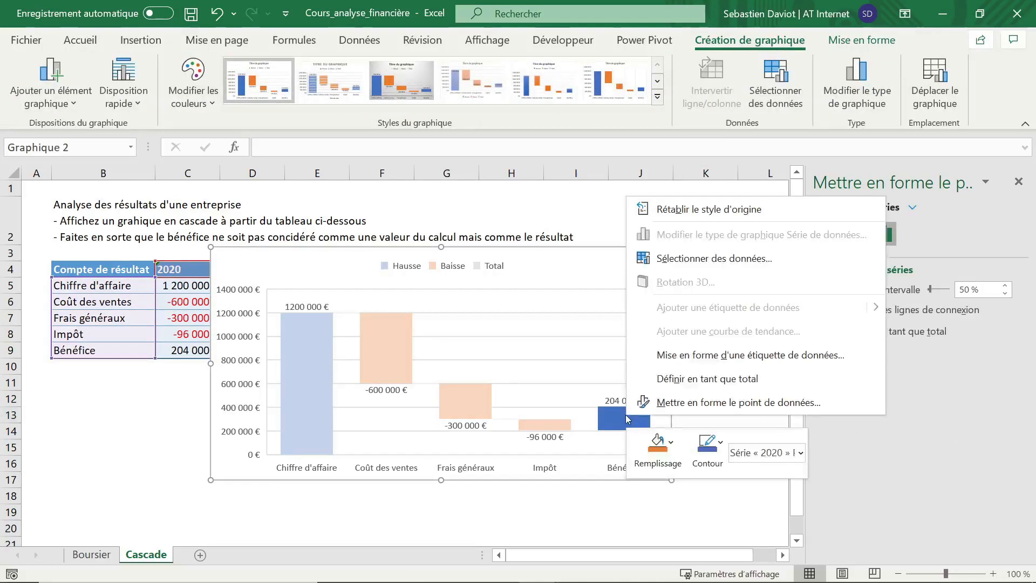
click(701, 380)
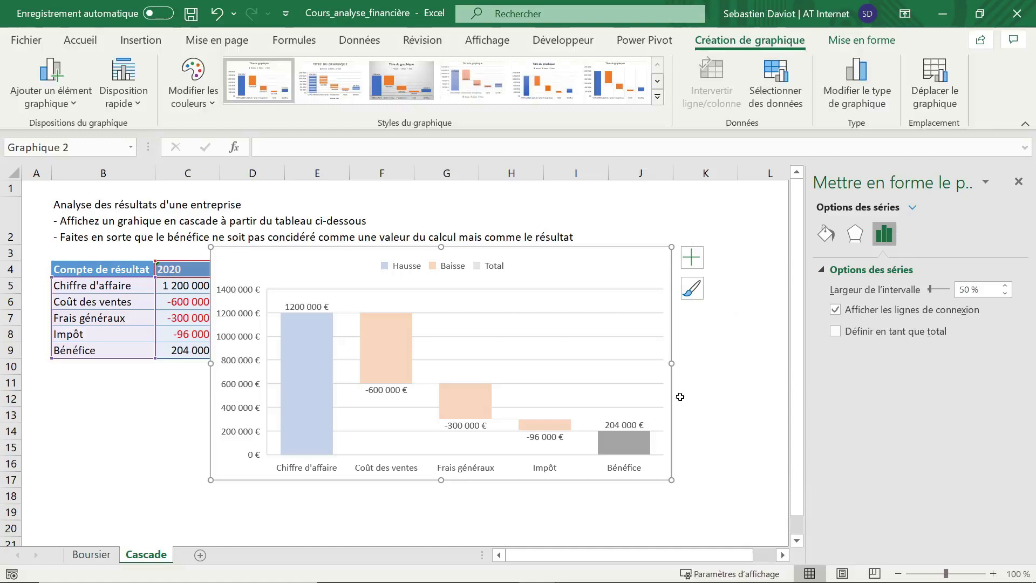
click(597, 474)
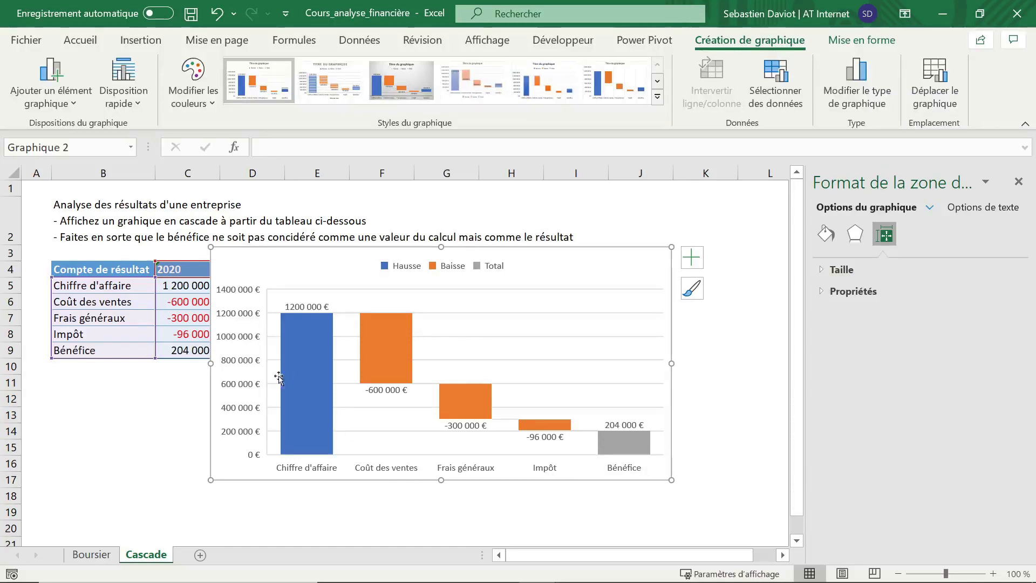
Reduce the gap width of the waterfall chart's series to 0 % so the bars touch
mouse_move(295, 324)
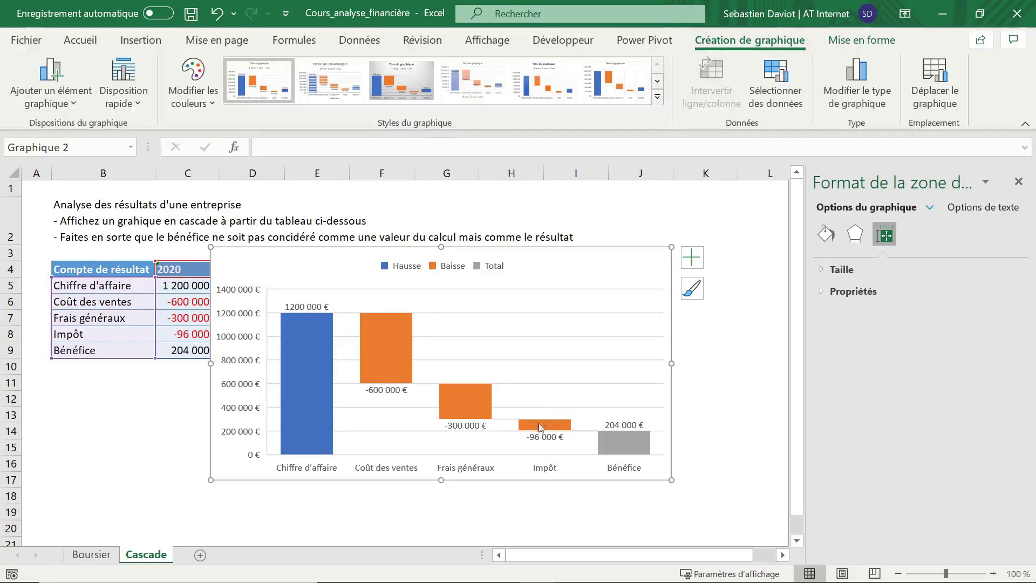
mouse_move(537, 443)
mouse_move(617, 440)
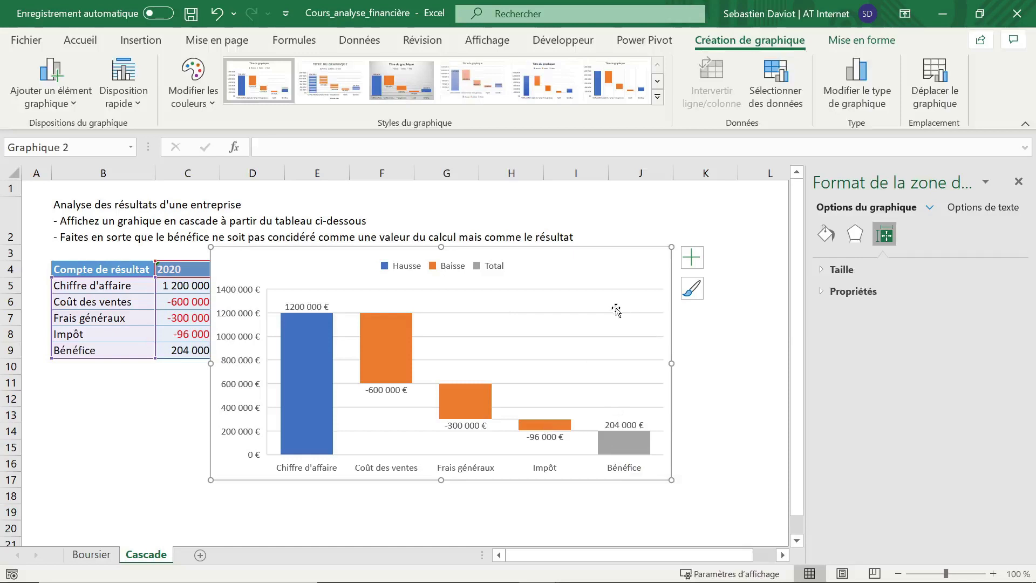
click(476, 388)
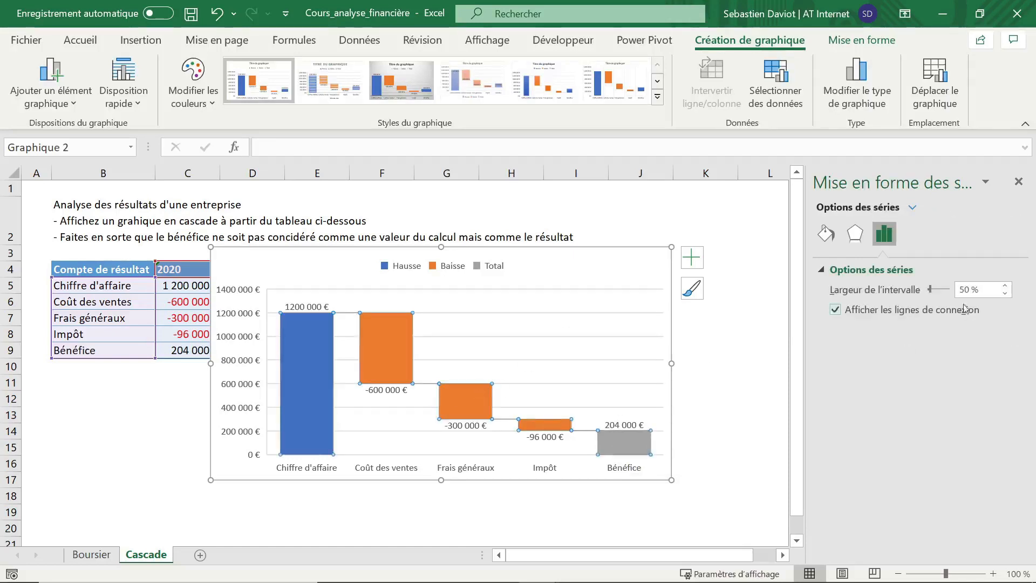
drag(929, 291, 923, 295)
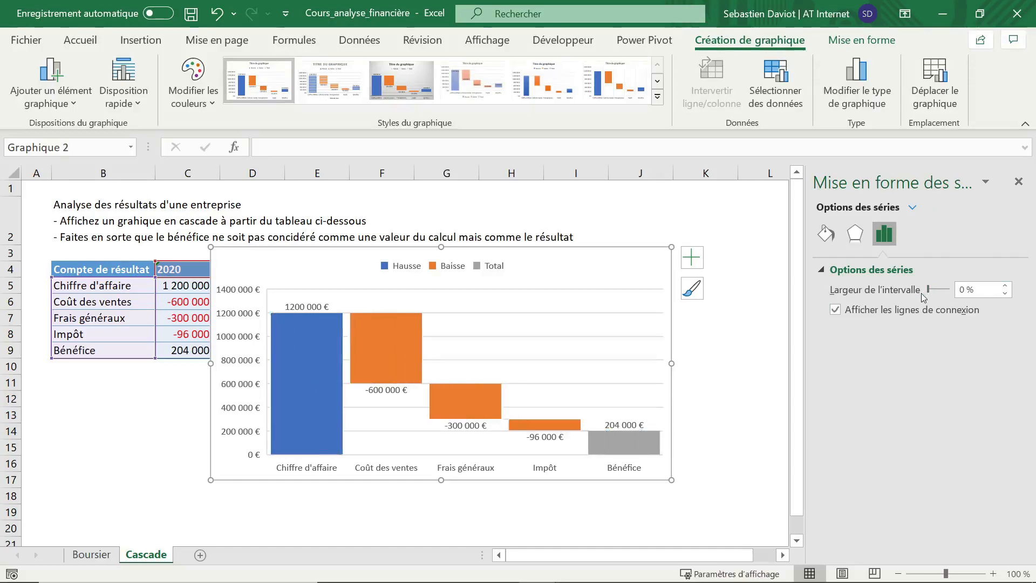
click(596, 517)
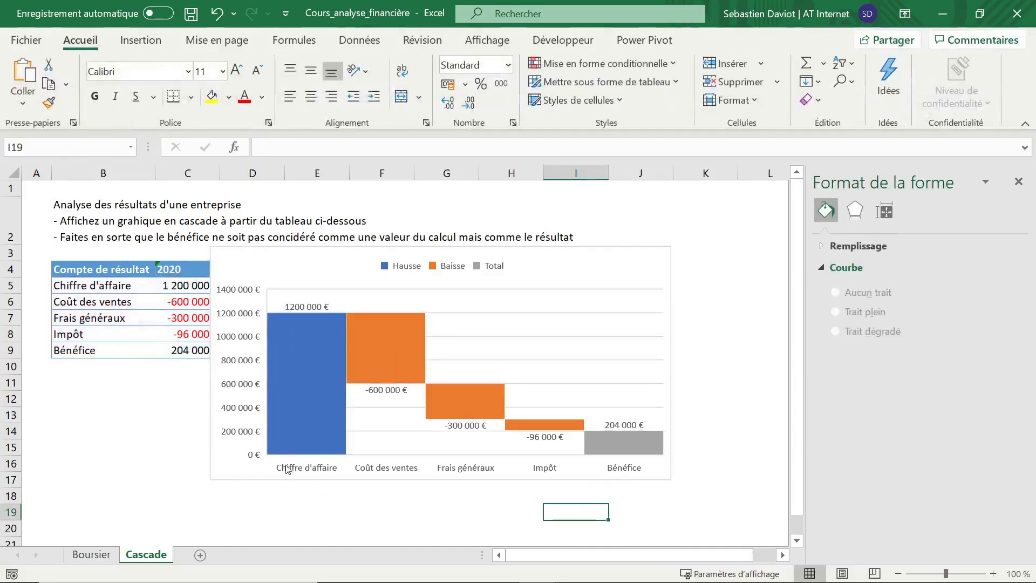